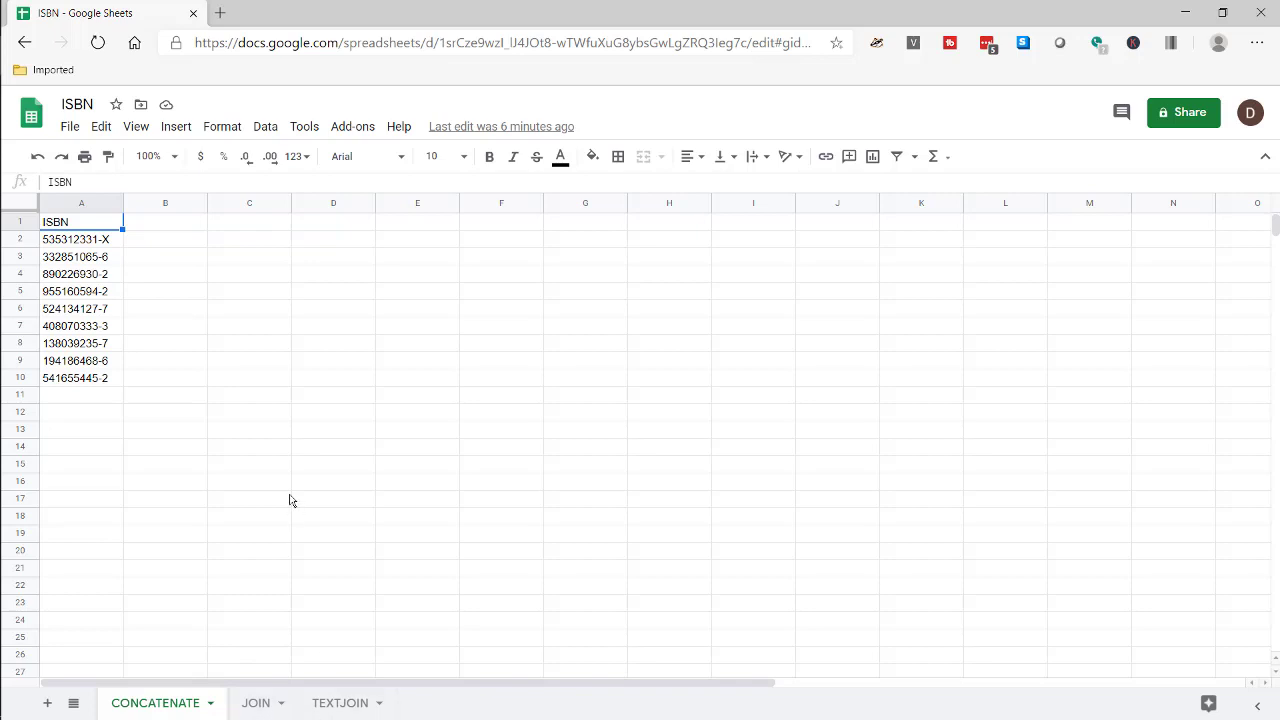
Enter =A2 in B2 so it shows the first ISBN, 535312331-X
click(173, 243)
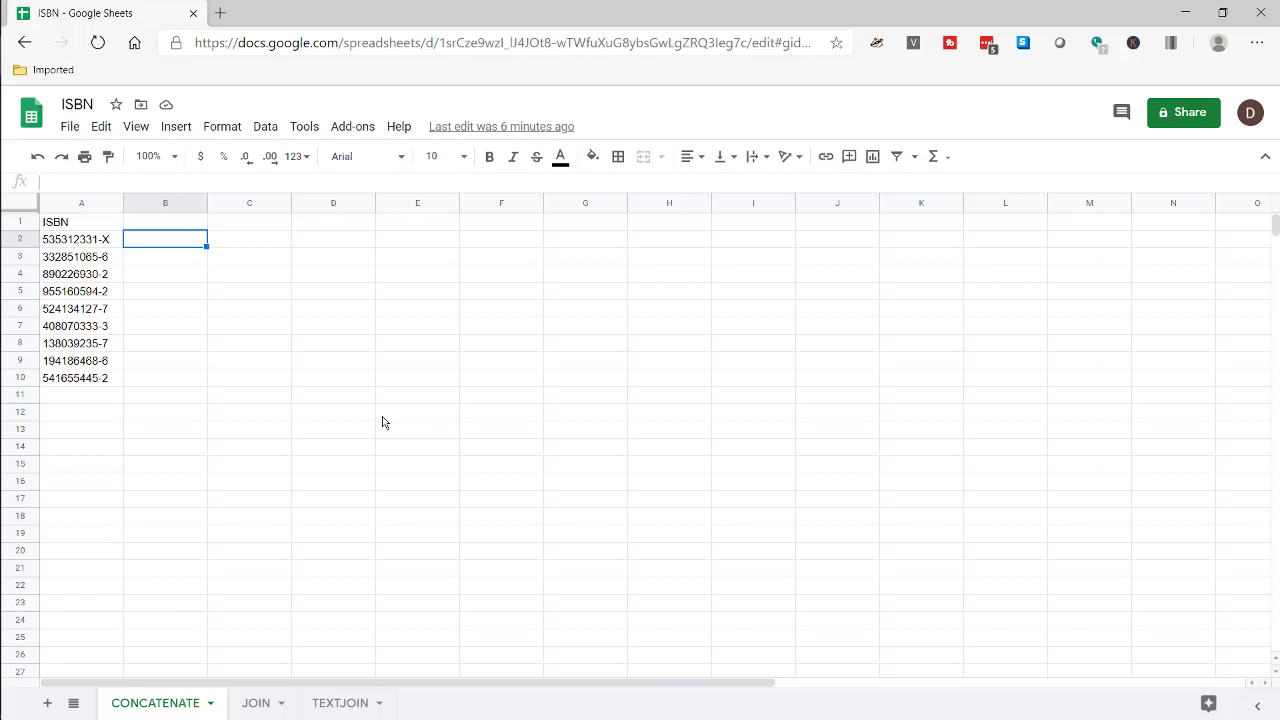
text(=)
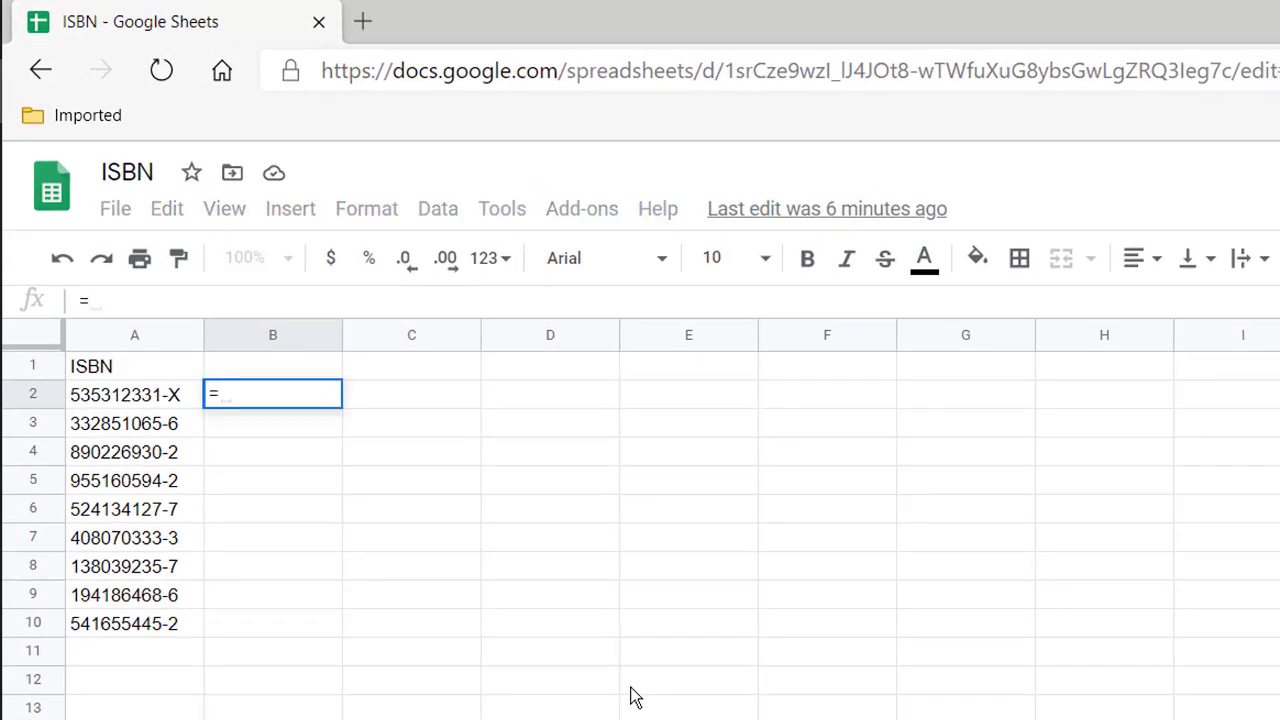
click(118, 398)
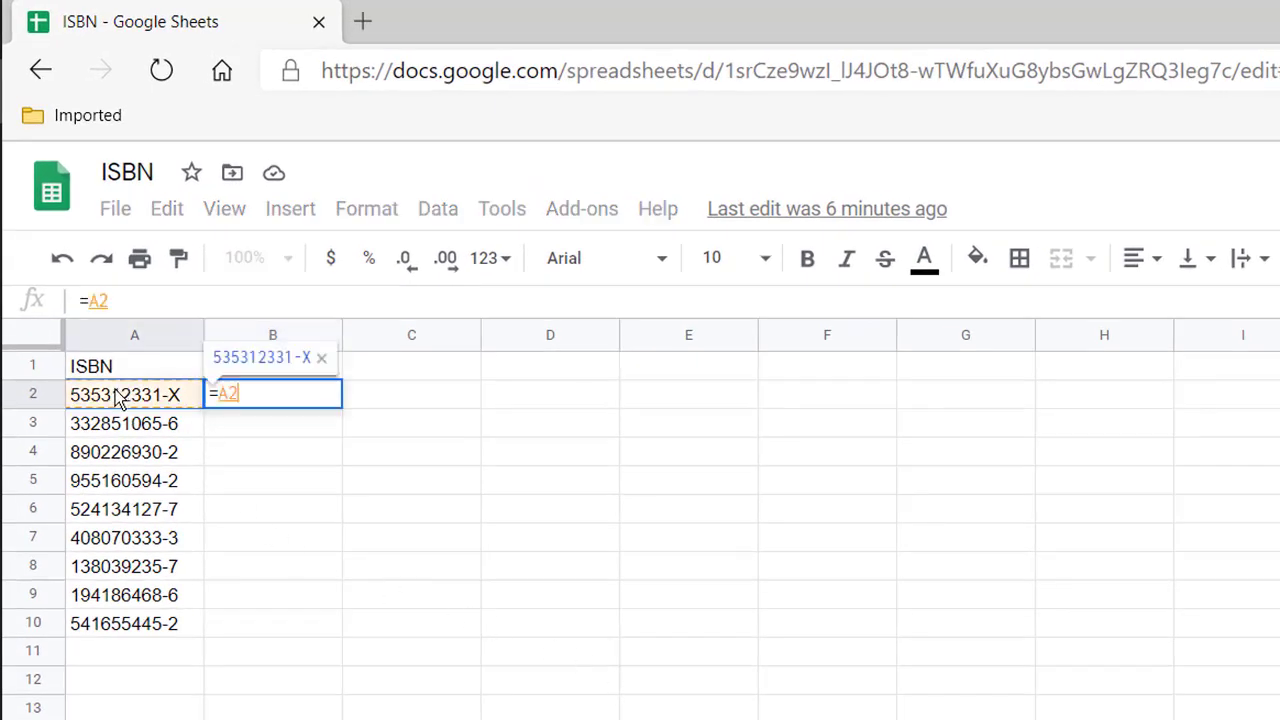
key(Return)
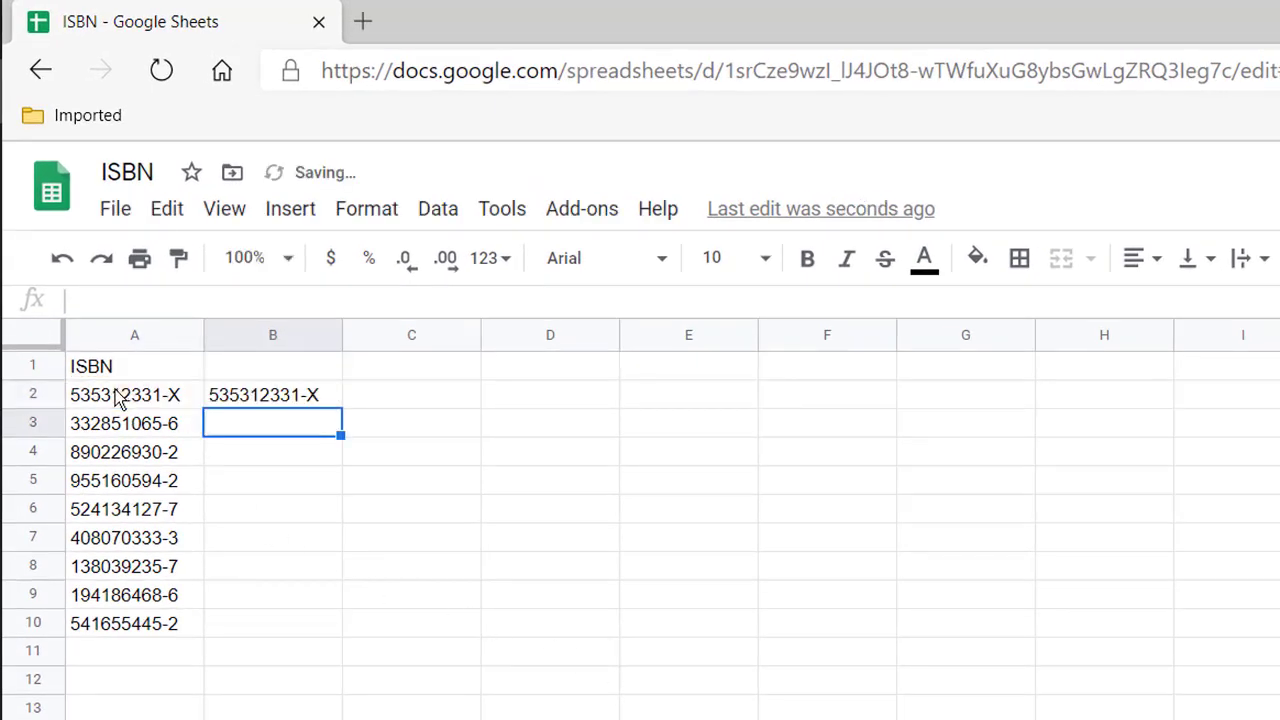
text(=)
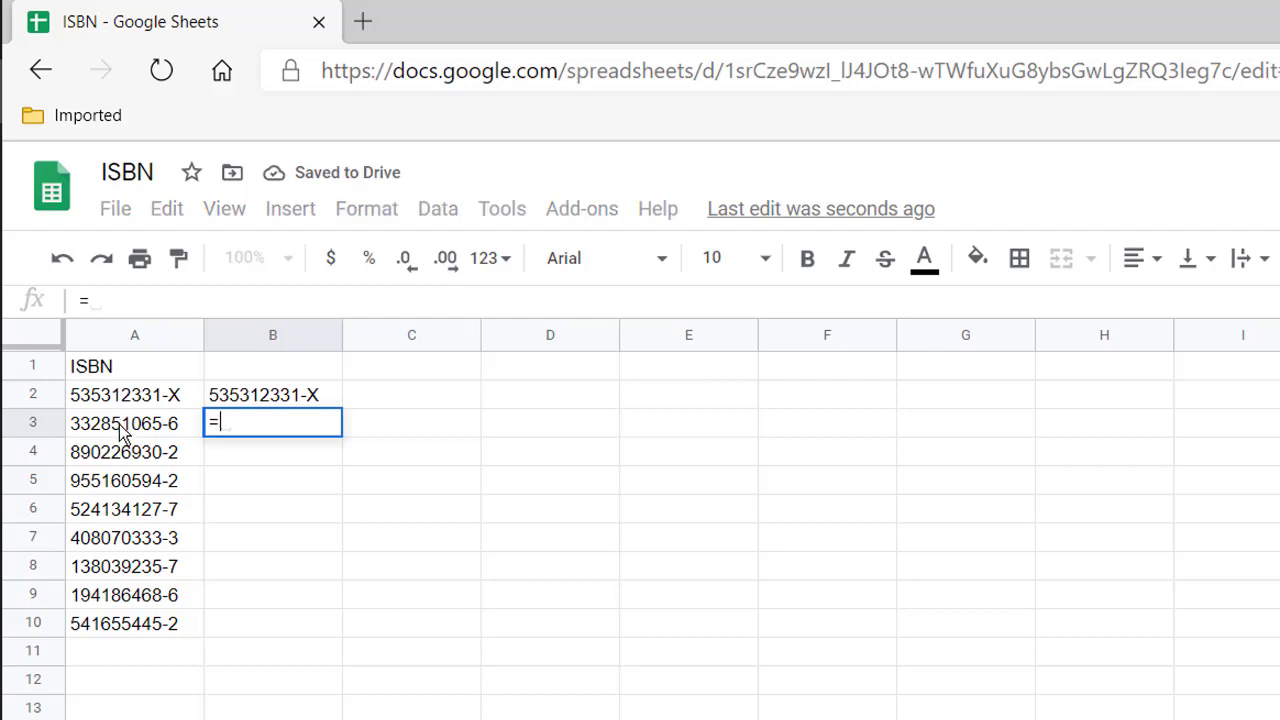
text(conc)
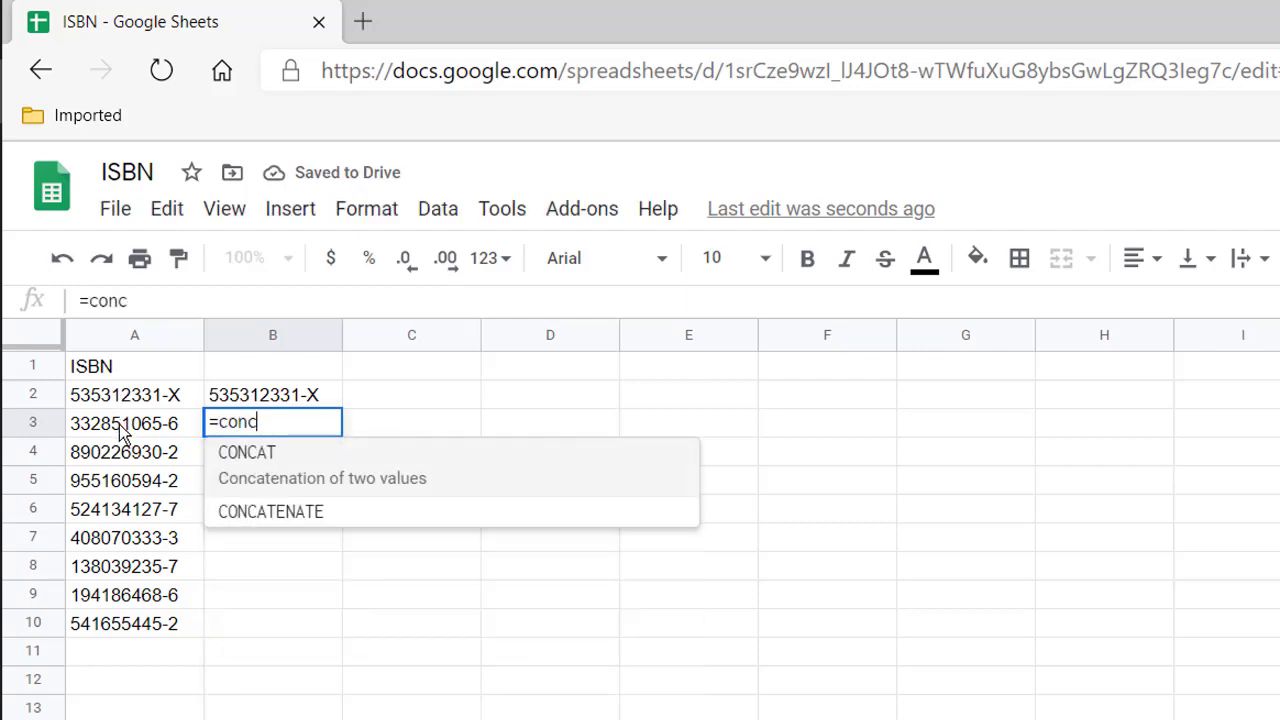
click(287, 503)
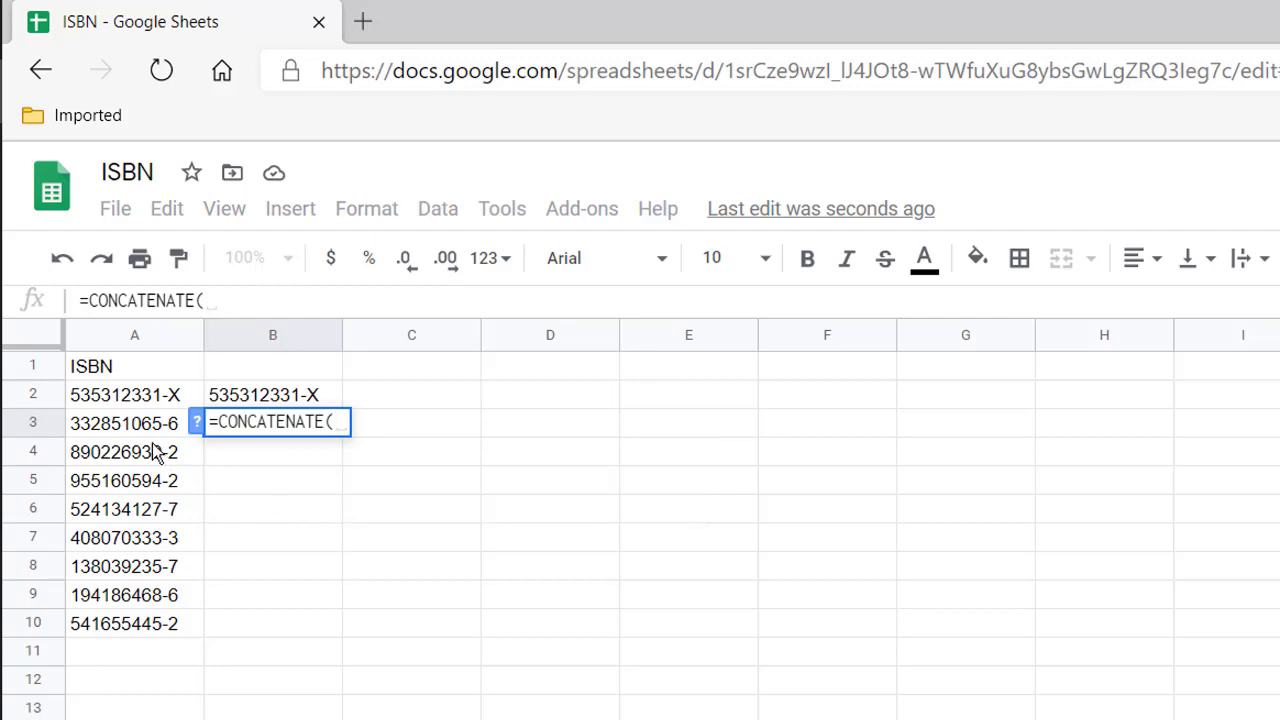
click(113, 433)
text(, )
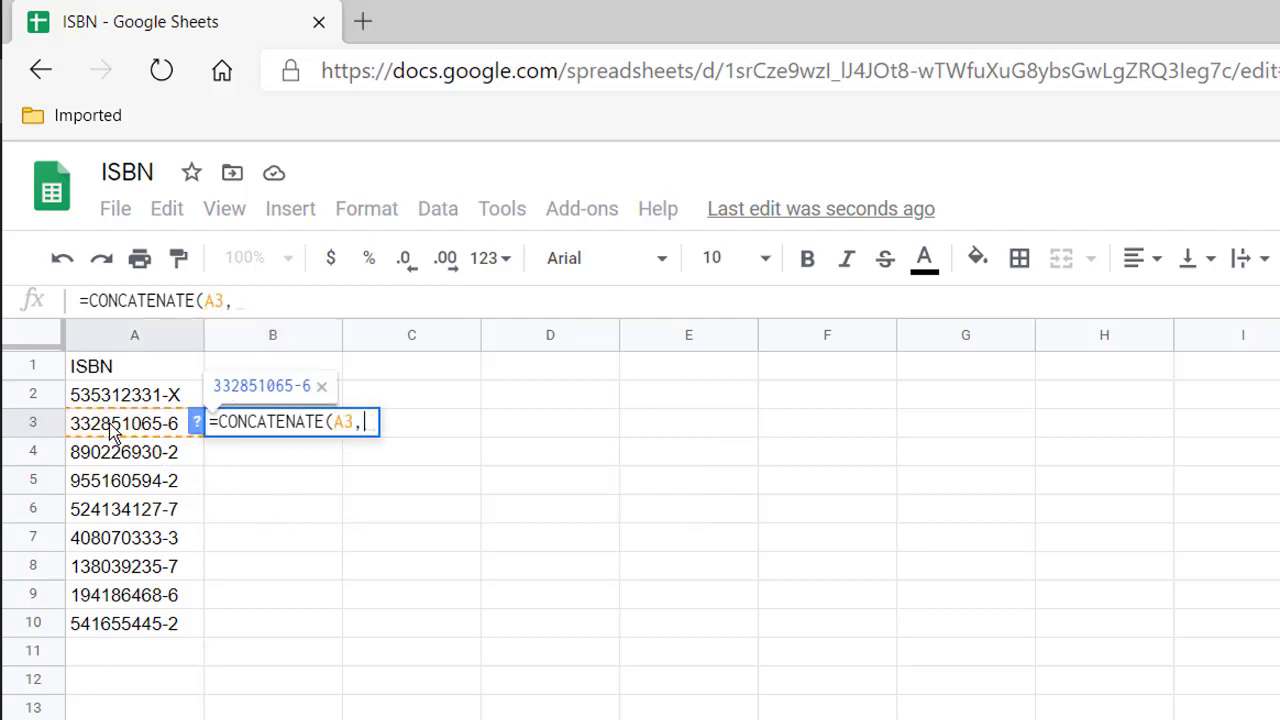
text(", )
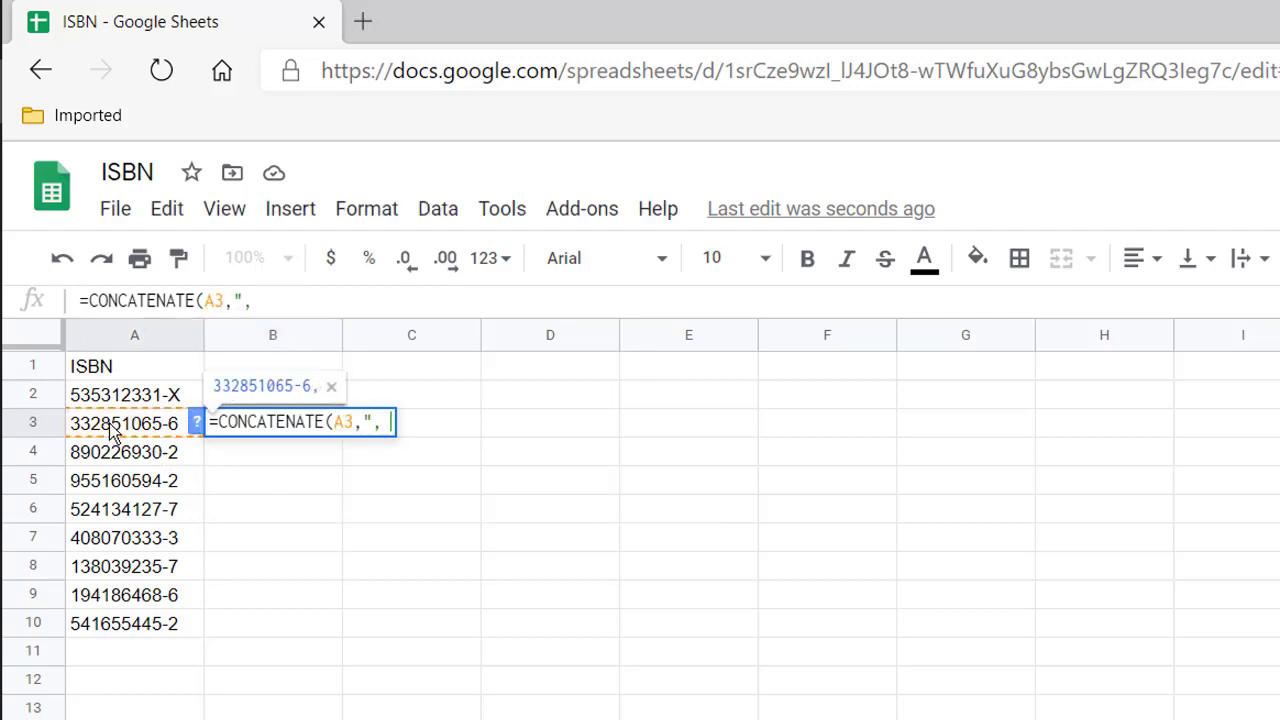
text(",)
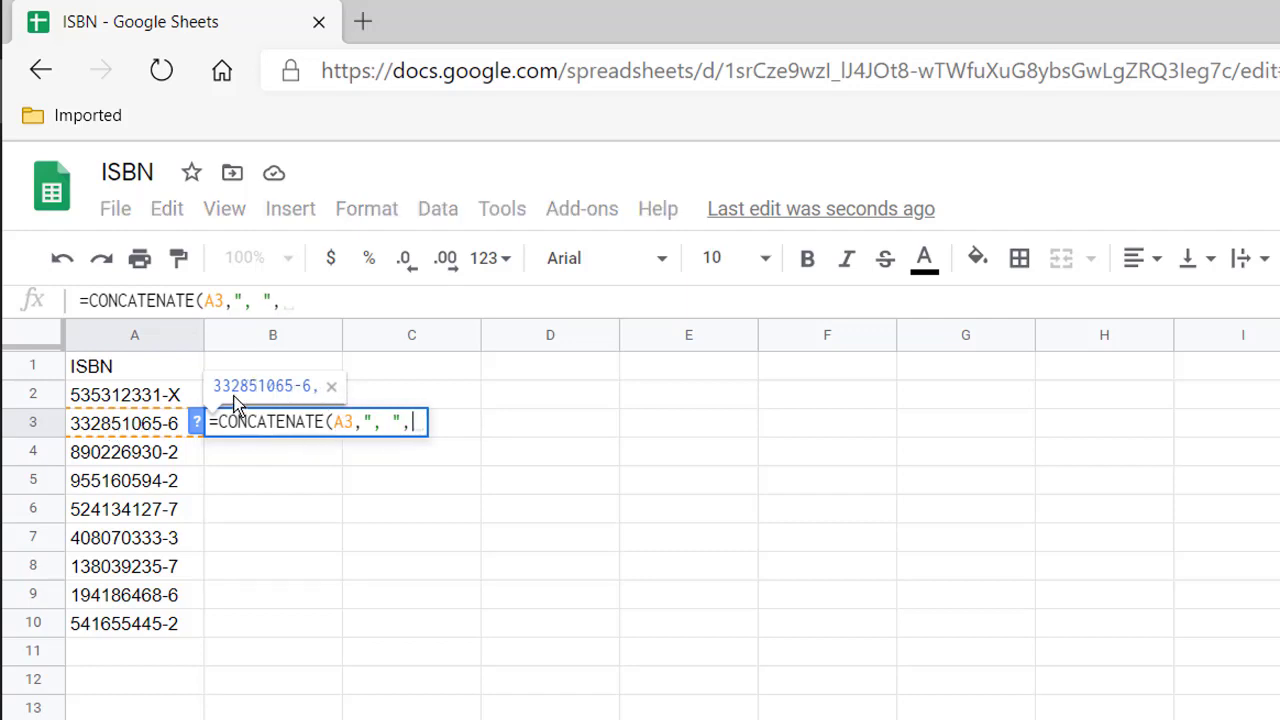
click(331, 387)
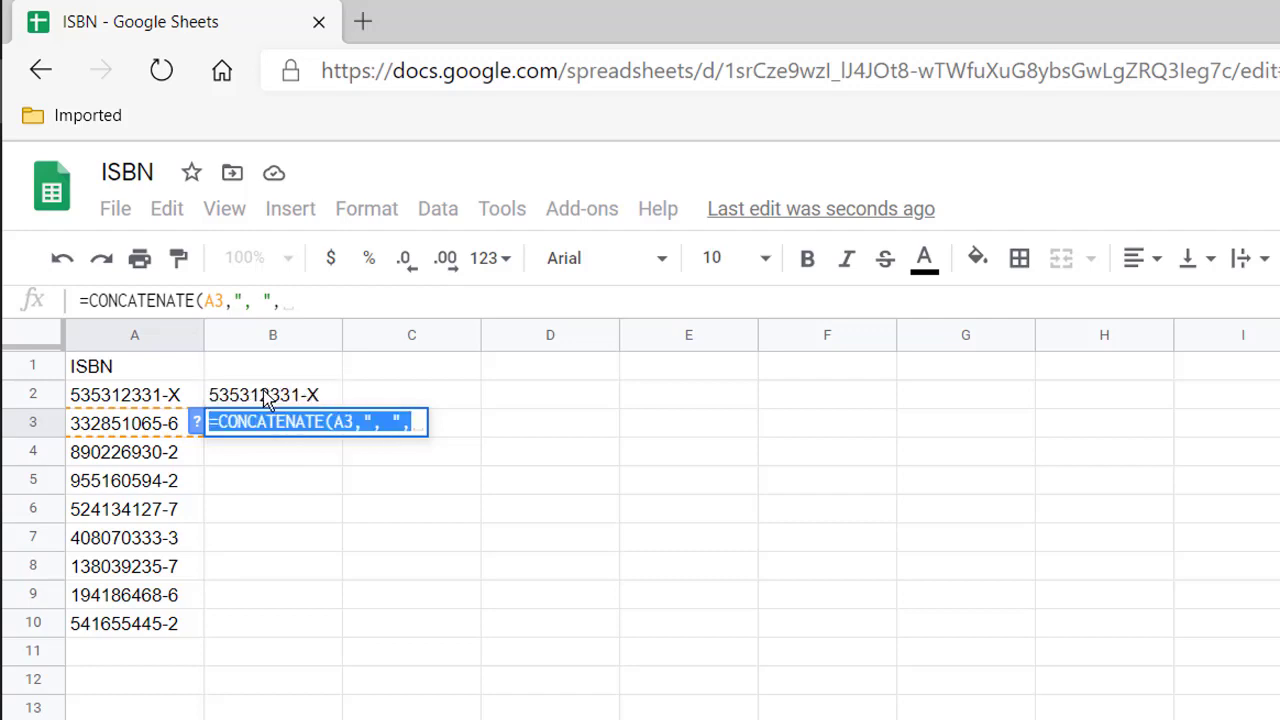
click(300, 300)
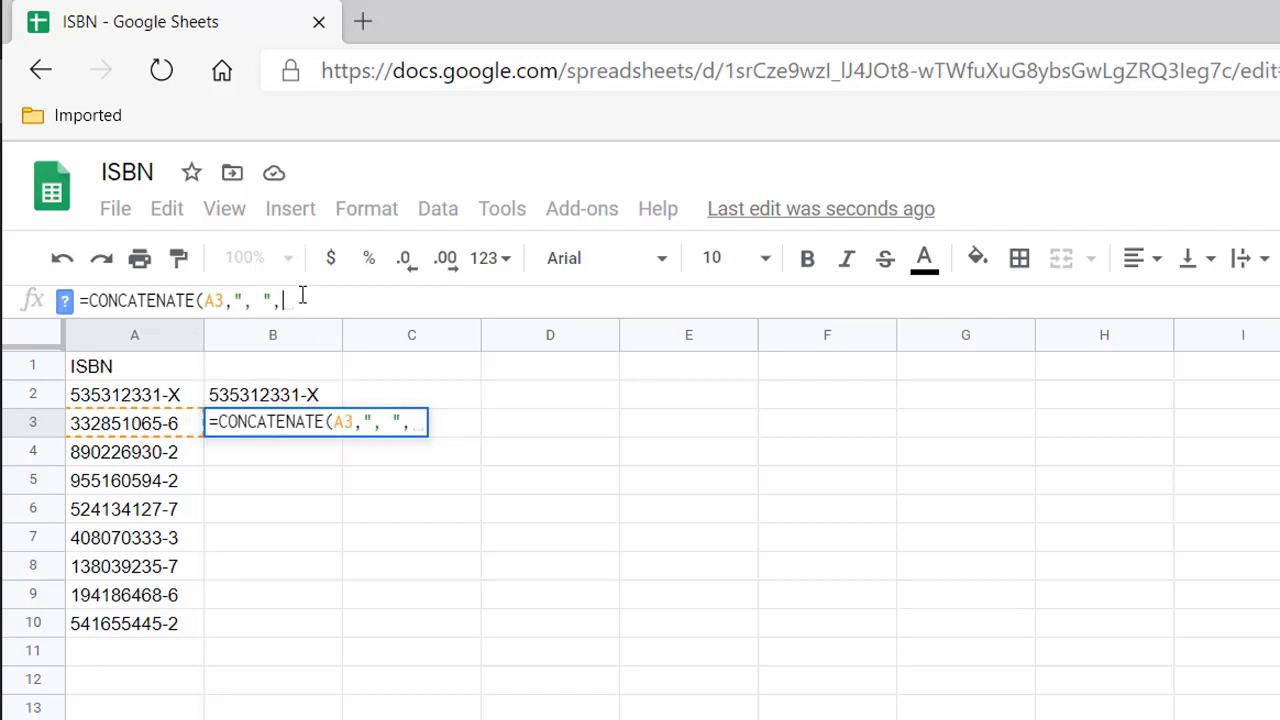
click(262, 400)
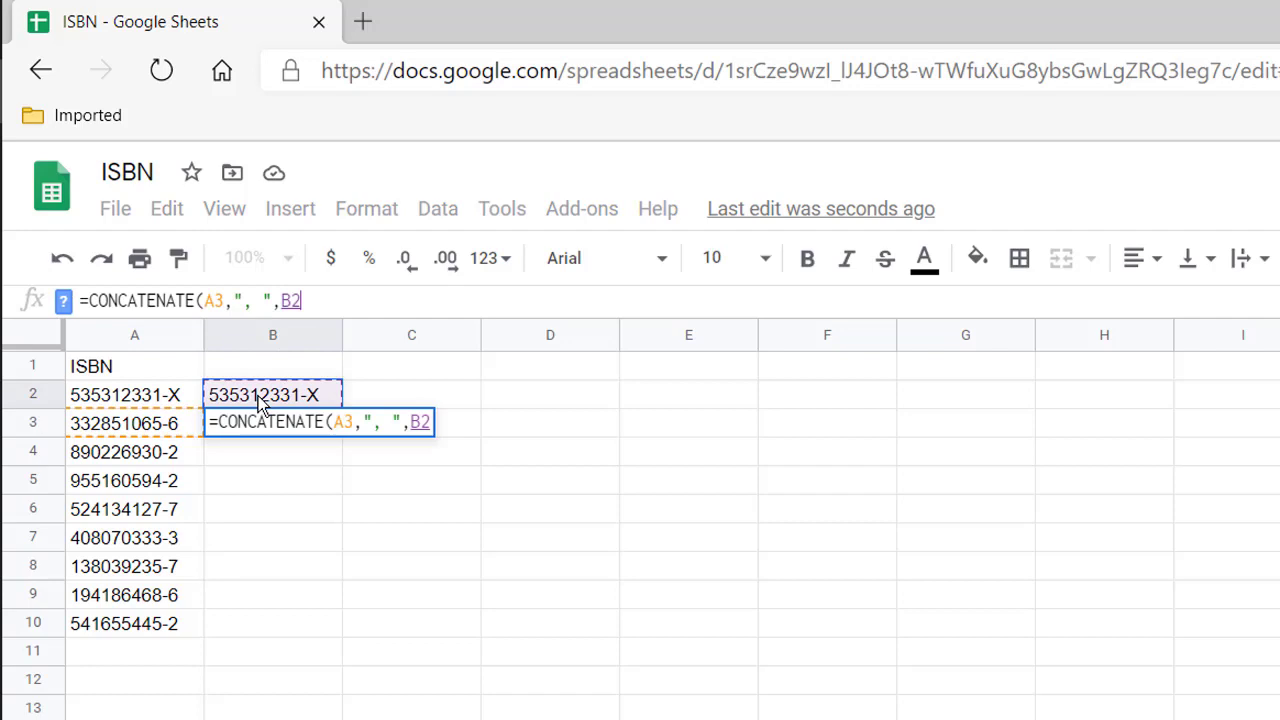
key(Return)
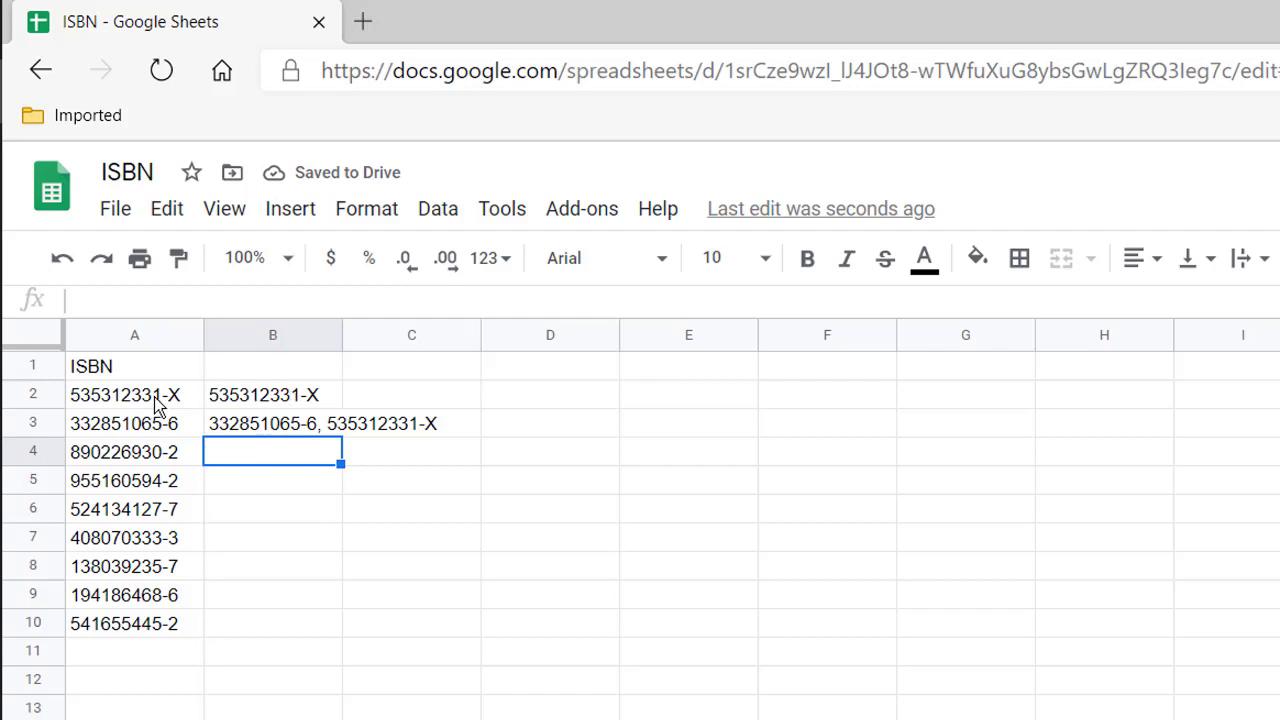
Fill B3's CONCATENATE formula down to B10, building the cumulative list of all nine ISBNs
click(281, 426)
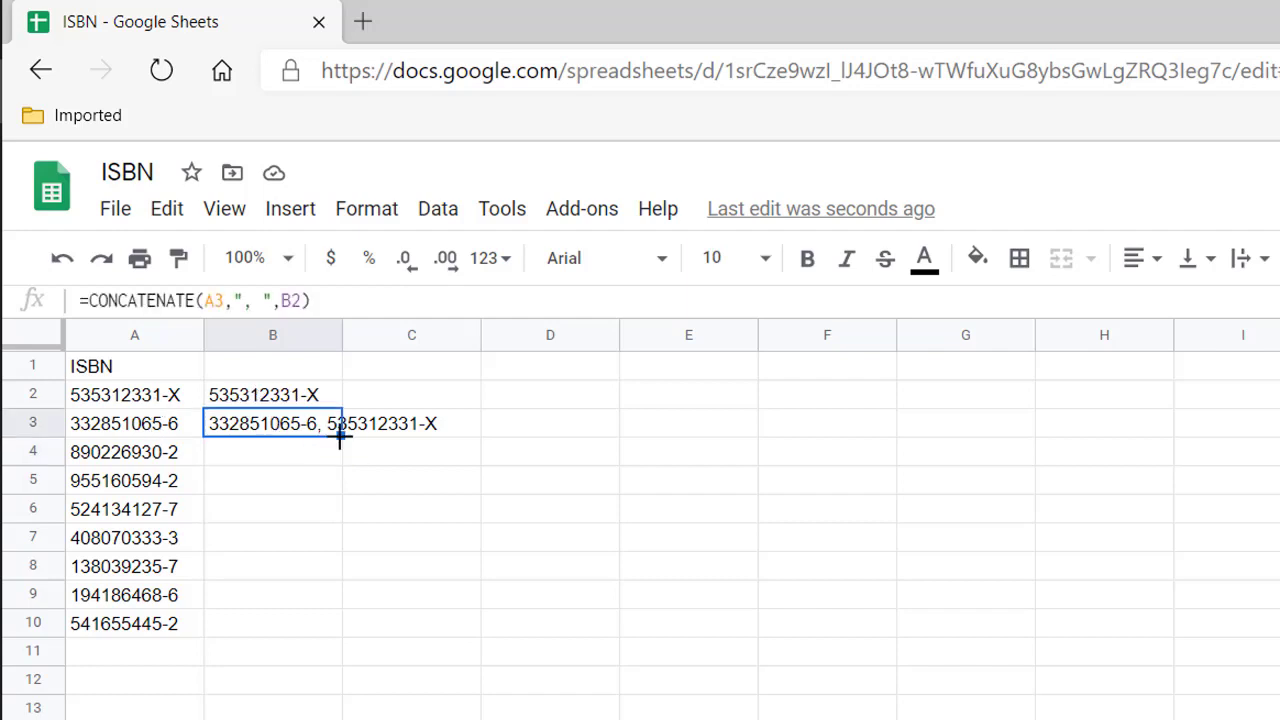
double_click(341, 436)
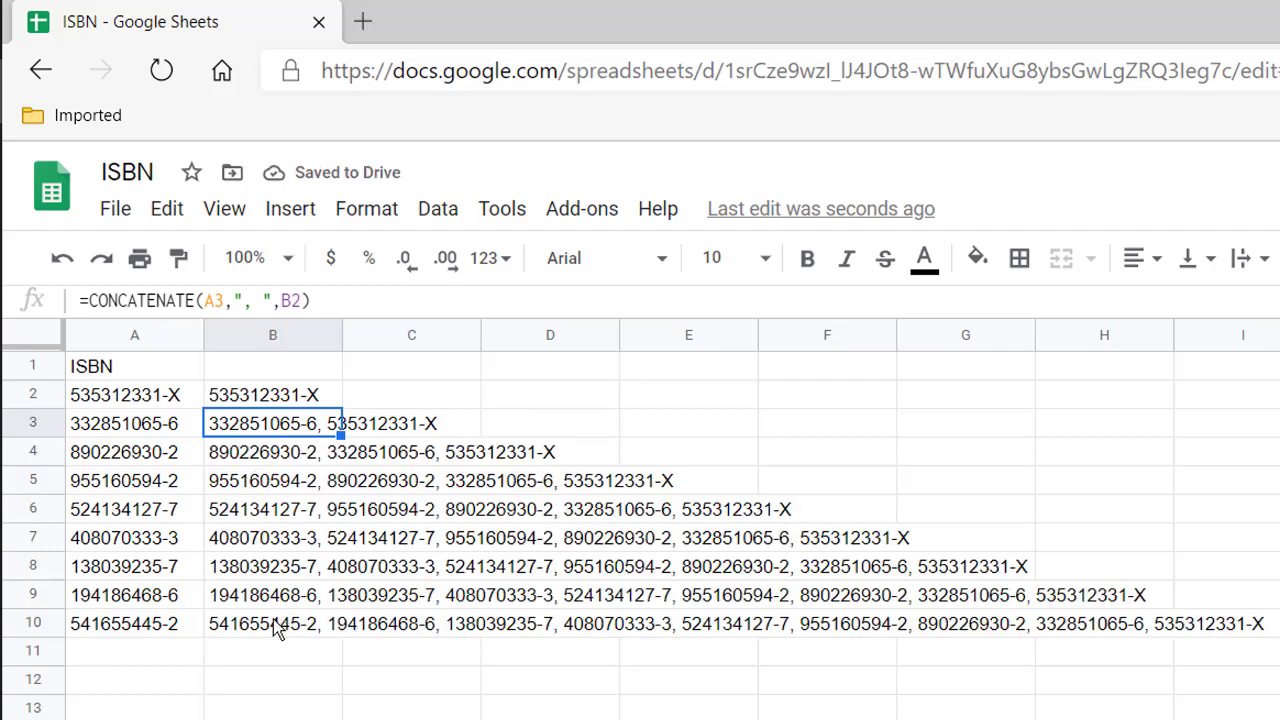
click(277, 628)
click(284, 692)
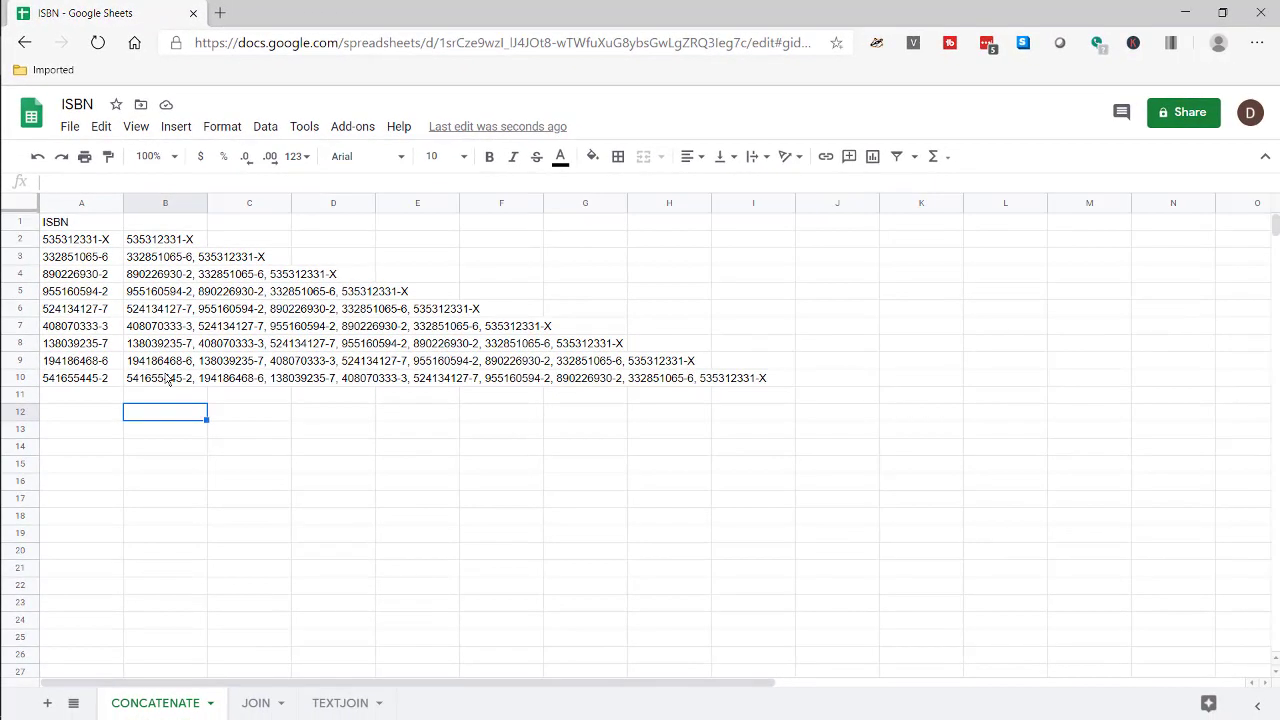
On the JOIN sheet, enter =join(", ",A2:A10) in D2 to list all nine ISBNs
click(257, 703)
click(350, 240)
text(=)
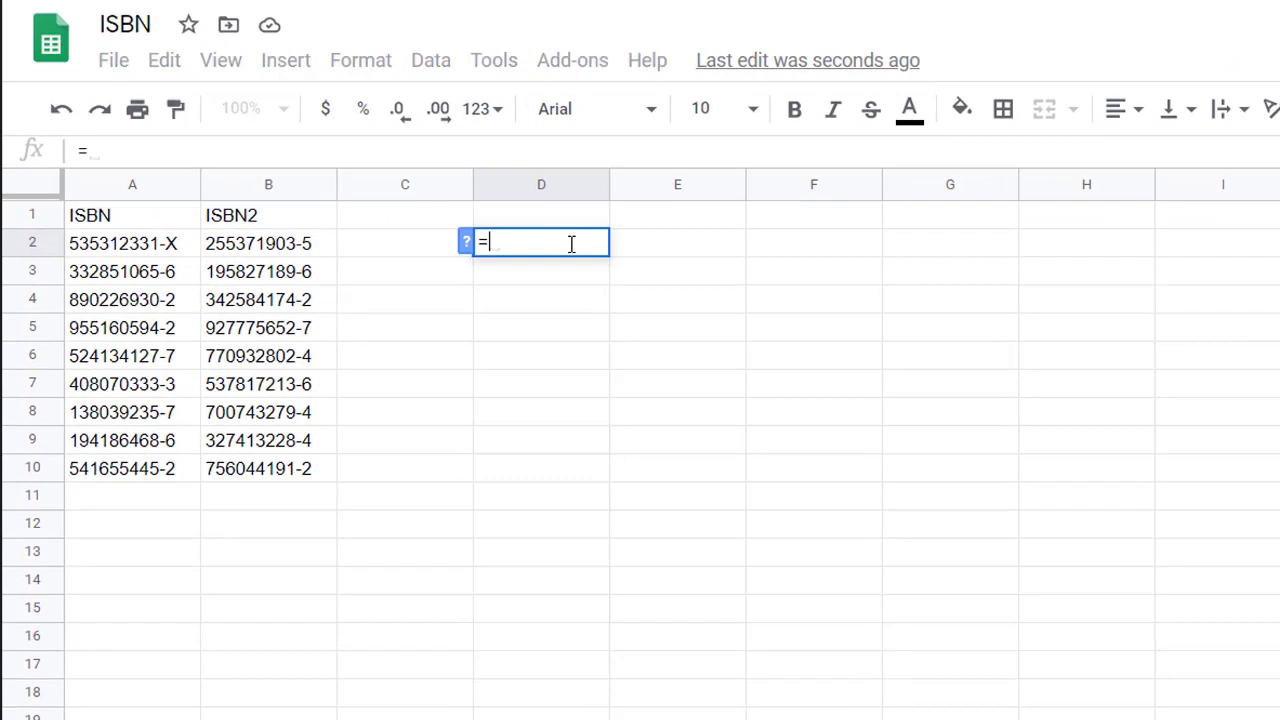
text(join)
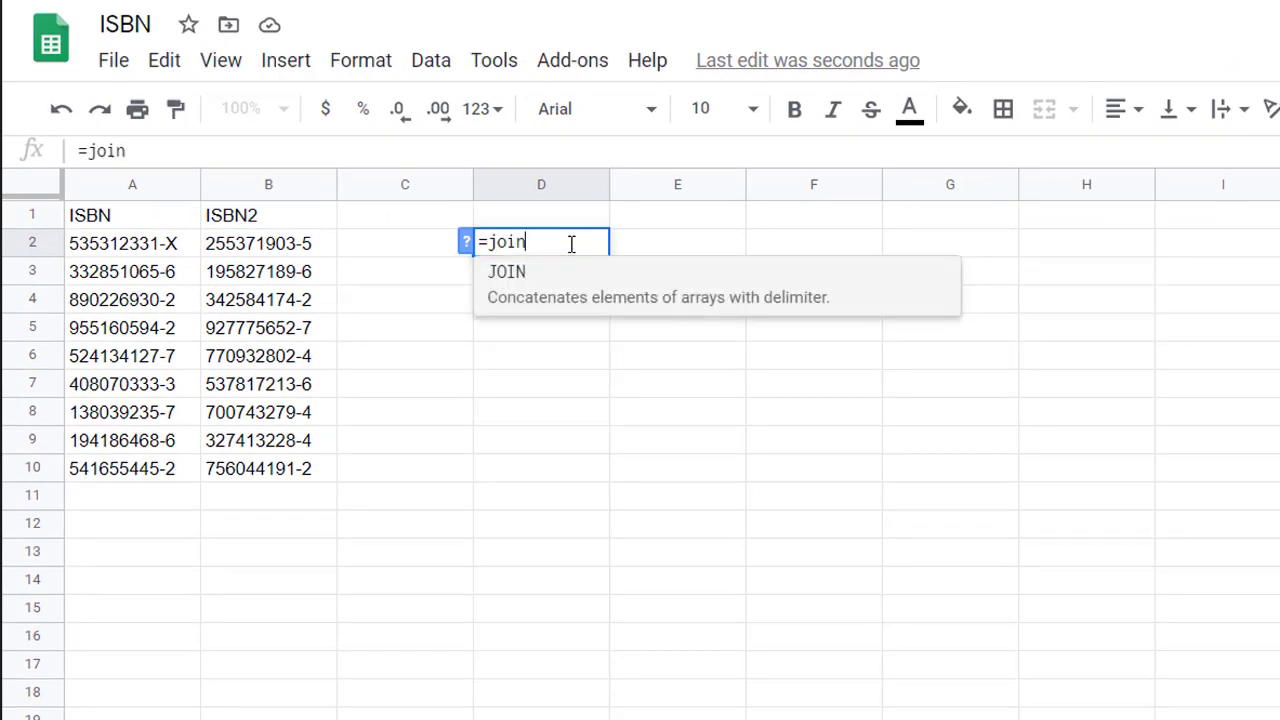
text(()
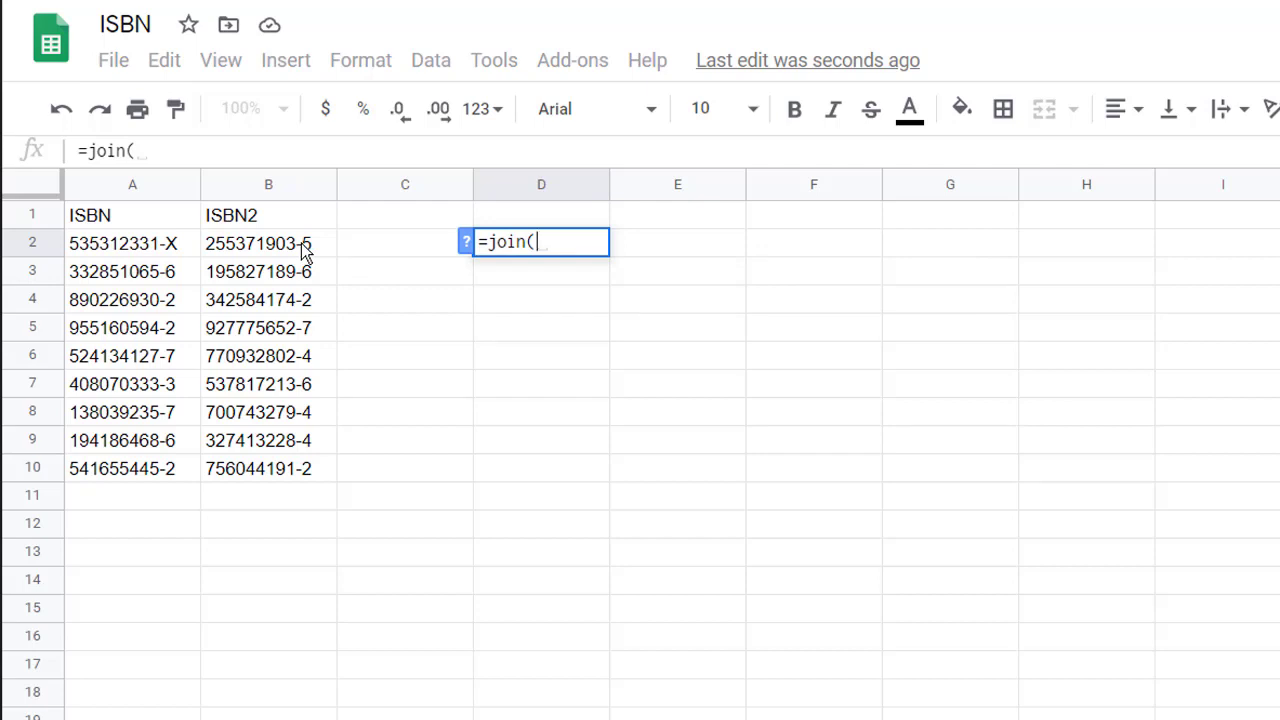
text(")
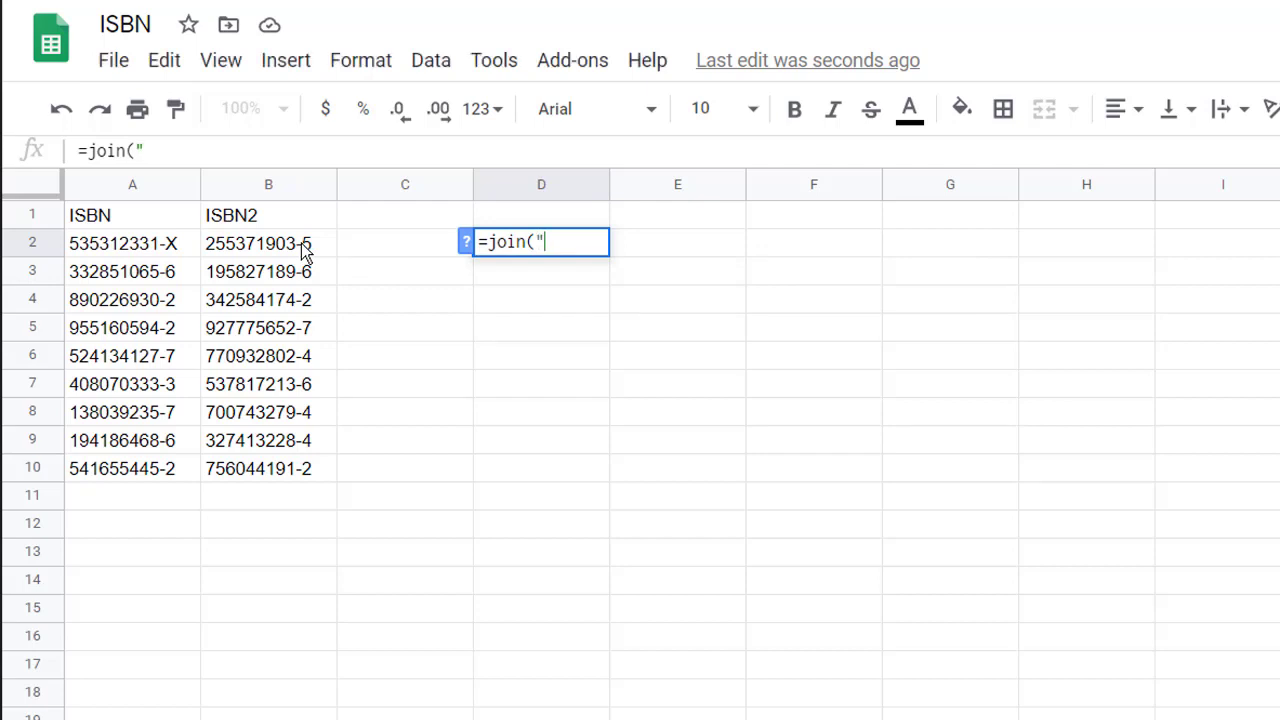
text(, ",)
click(468, 244)
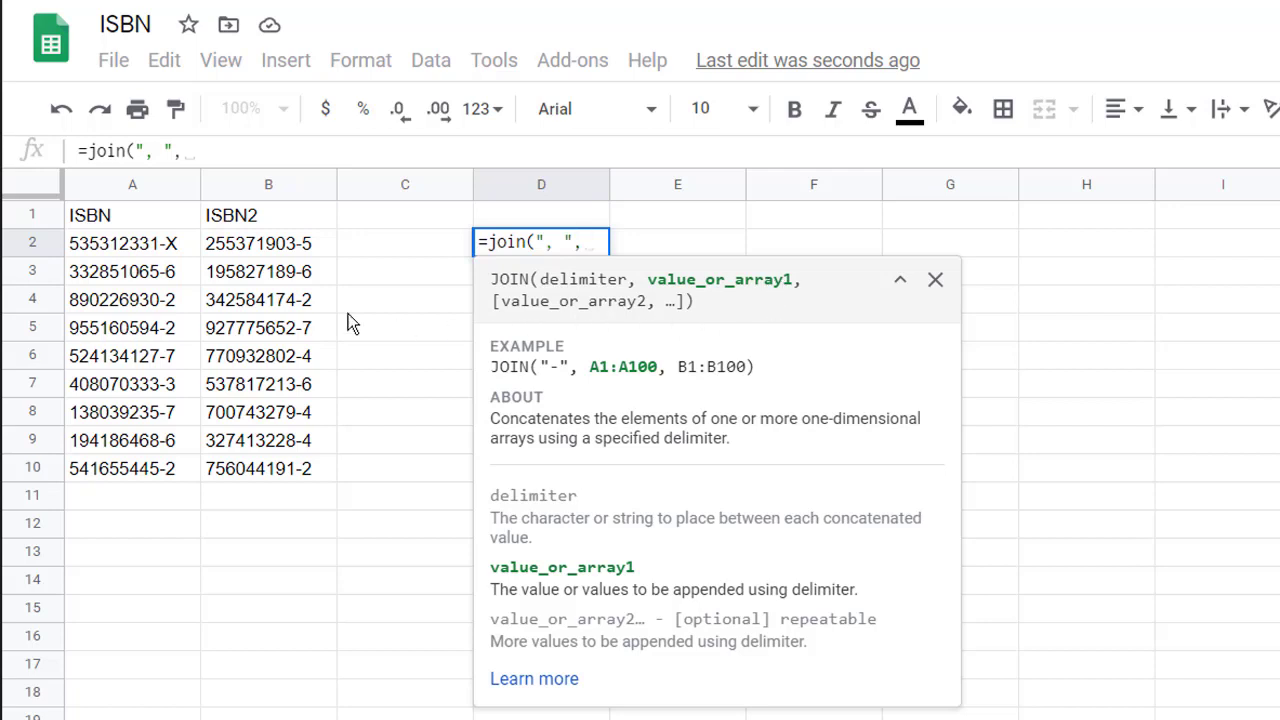
click(162, 249)
drag(155, 313, 143, 480)
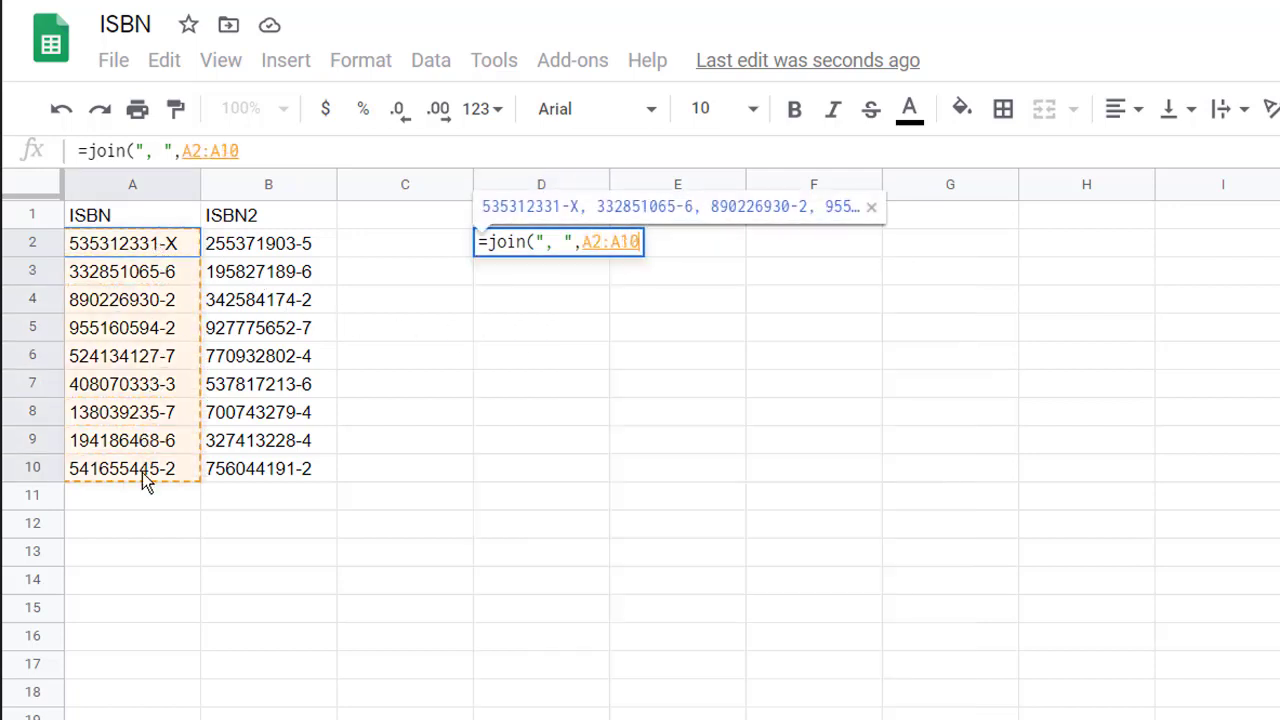
key(Return)
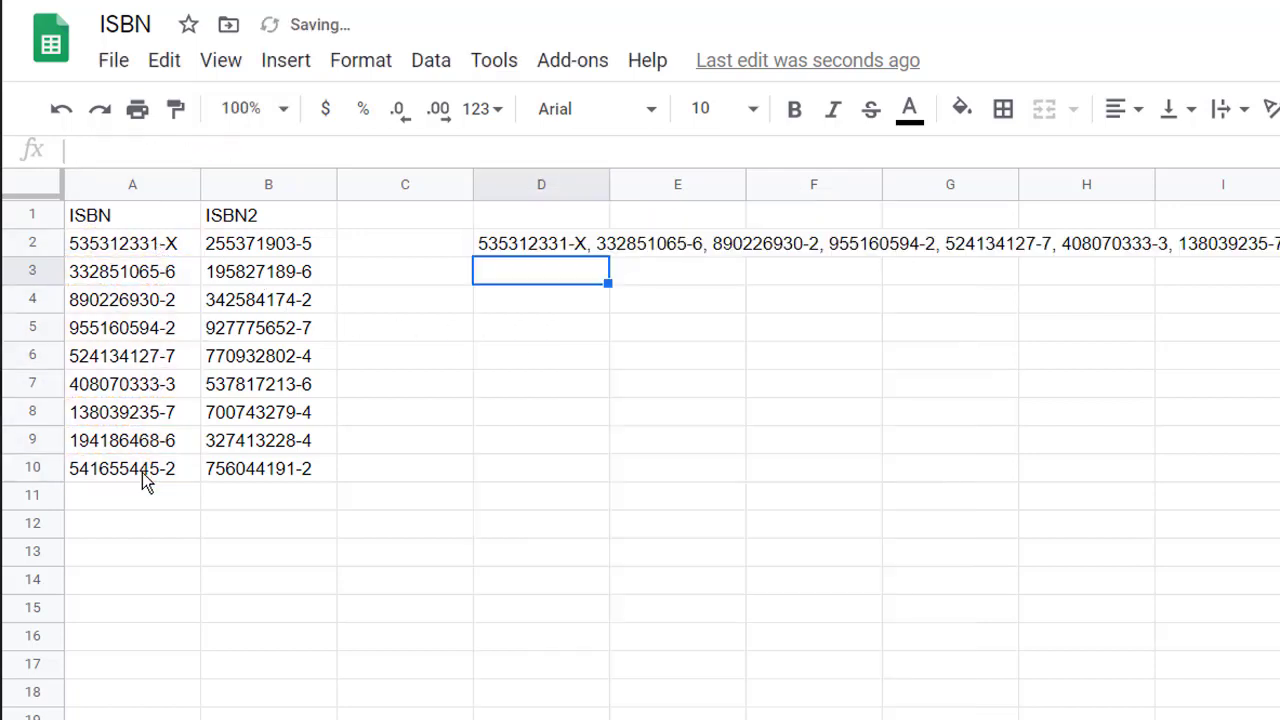
click(545, 250)
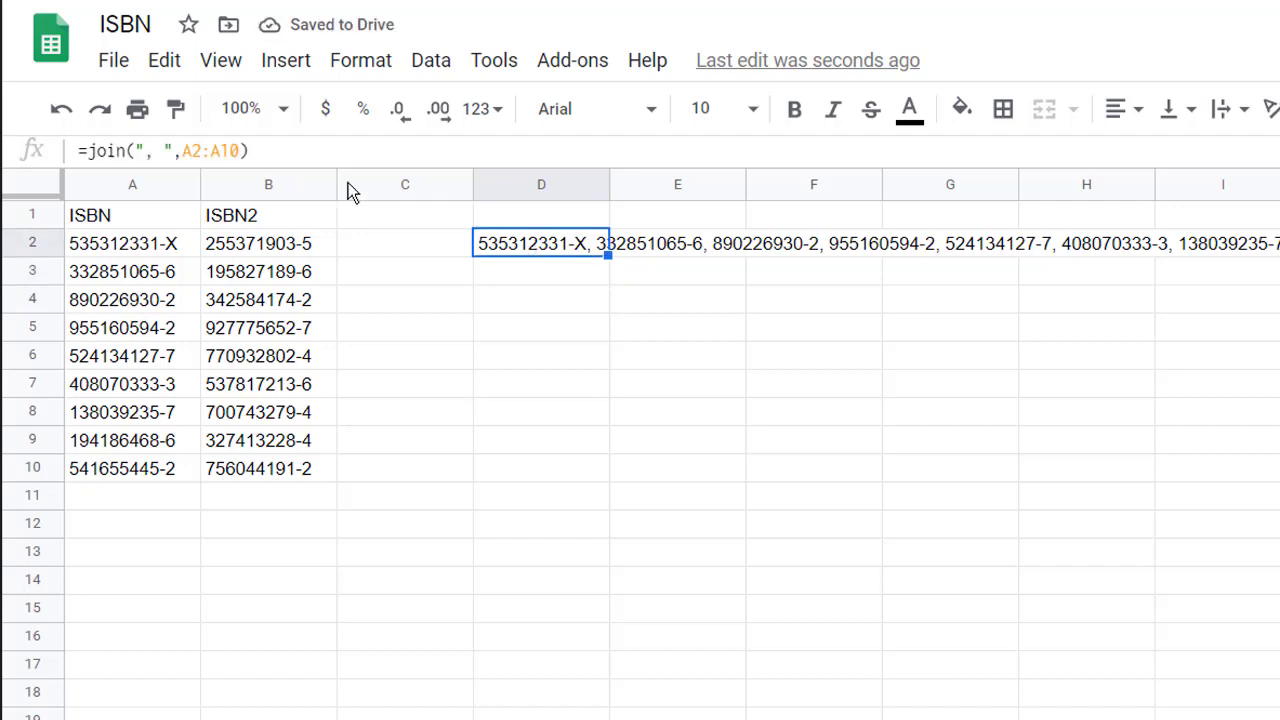
Extend D2's formula to =join(", ",A2:A10,B2:B10), appending the ISBN2 values
click(267, 150)
key(BackSpace)
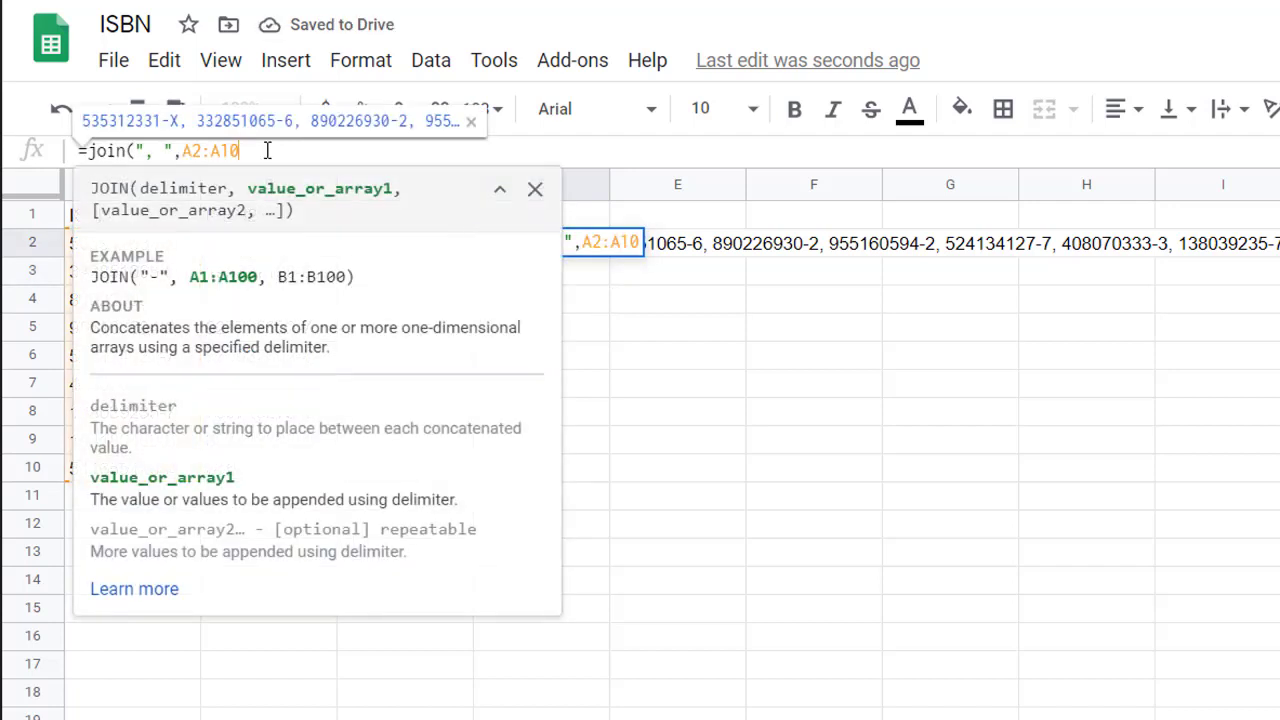
text(,)
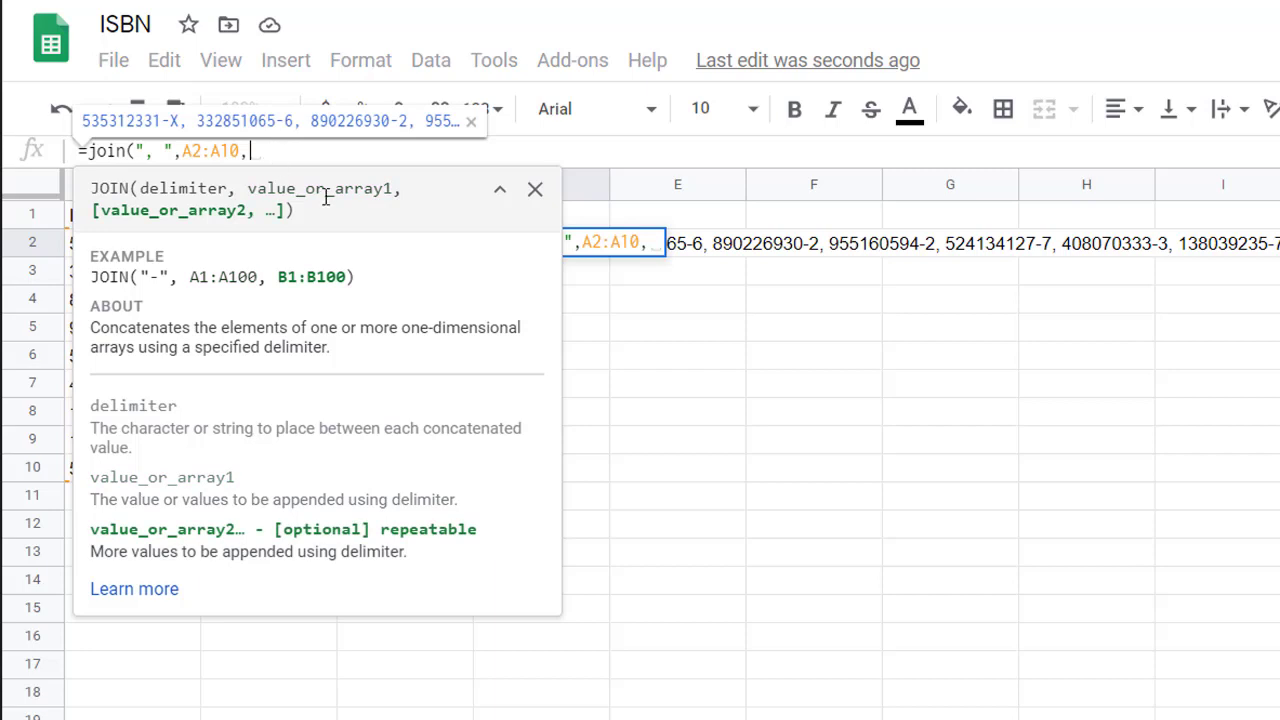
click(499, 189)
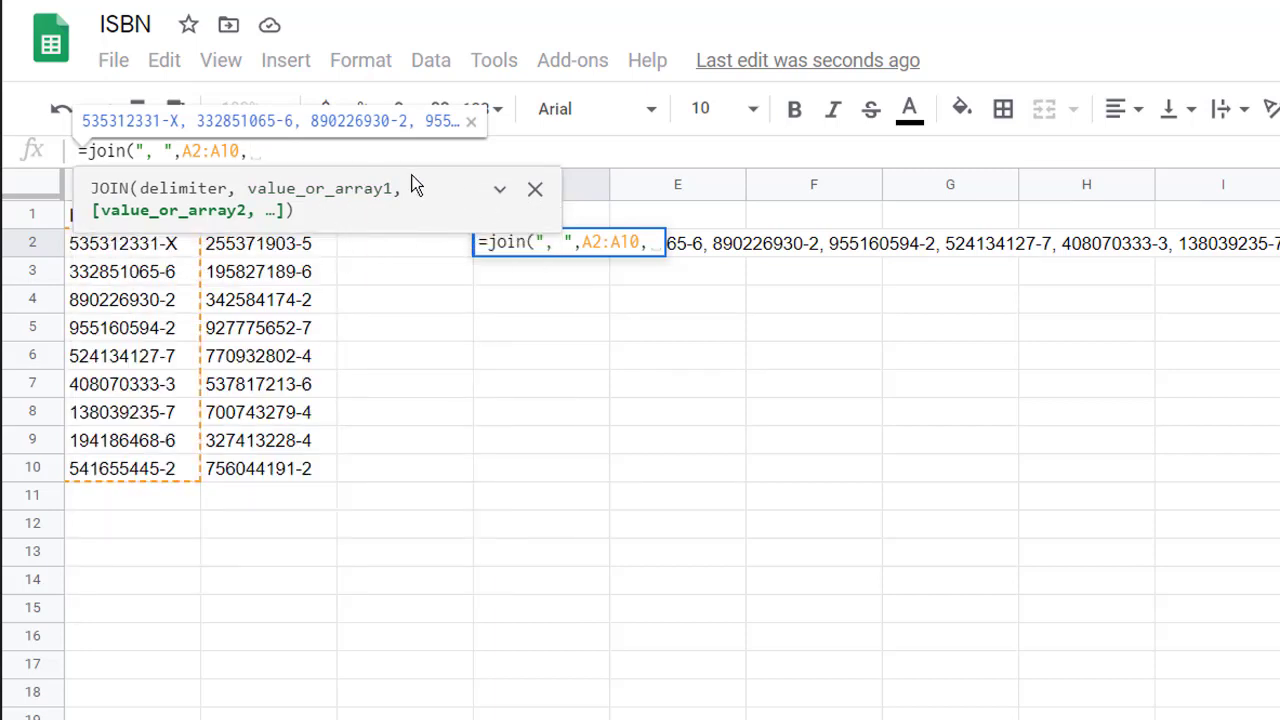
drag(414, 183, 651, 131)
click(539, 188)
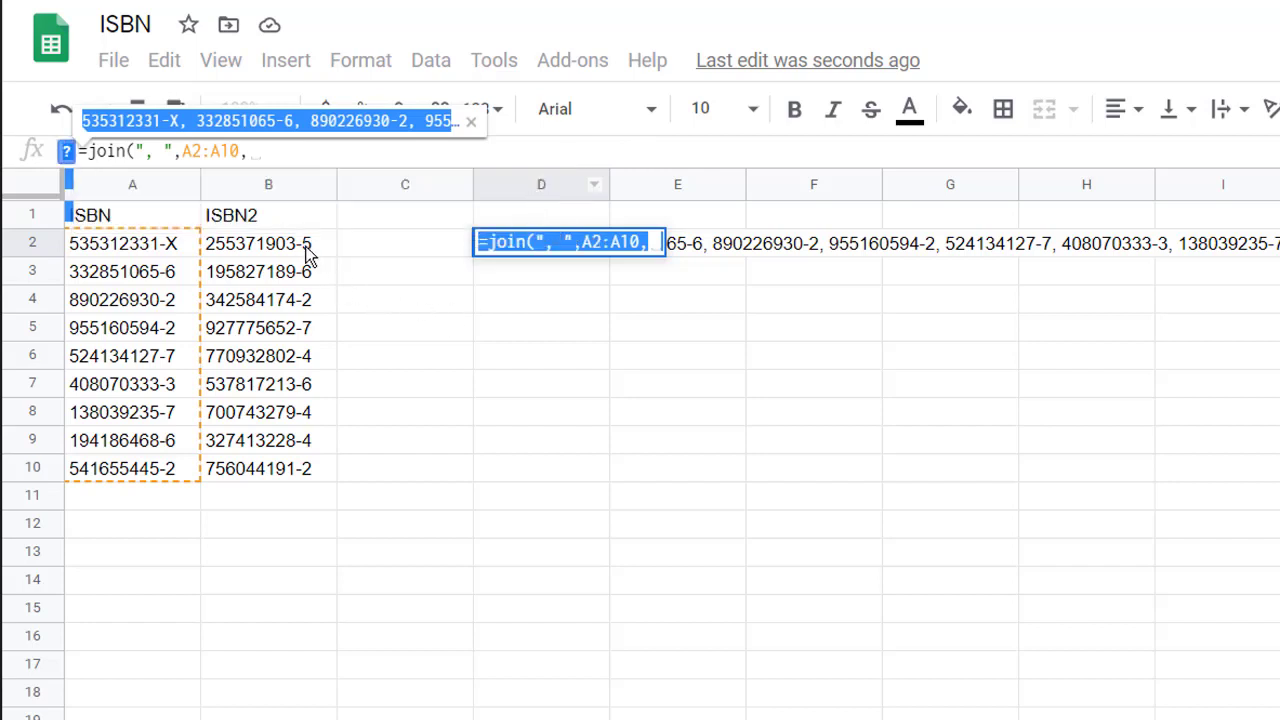
drag(306, 256, 289, 468)
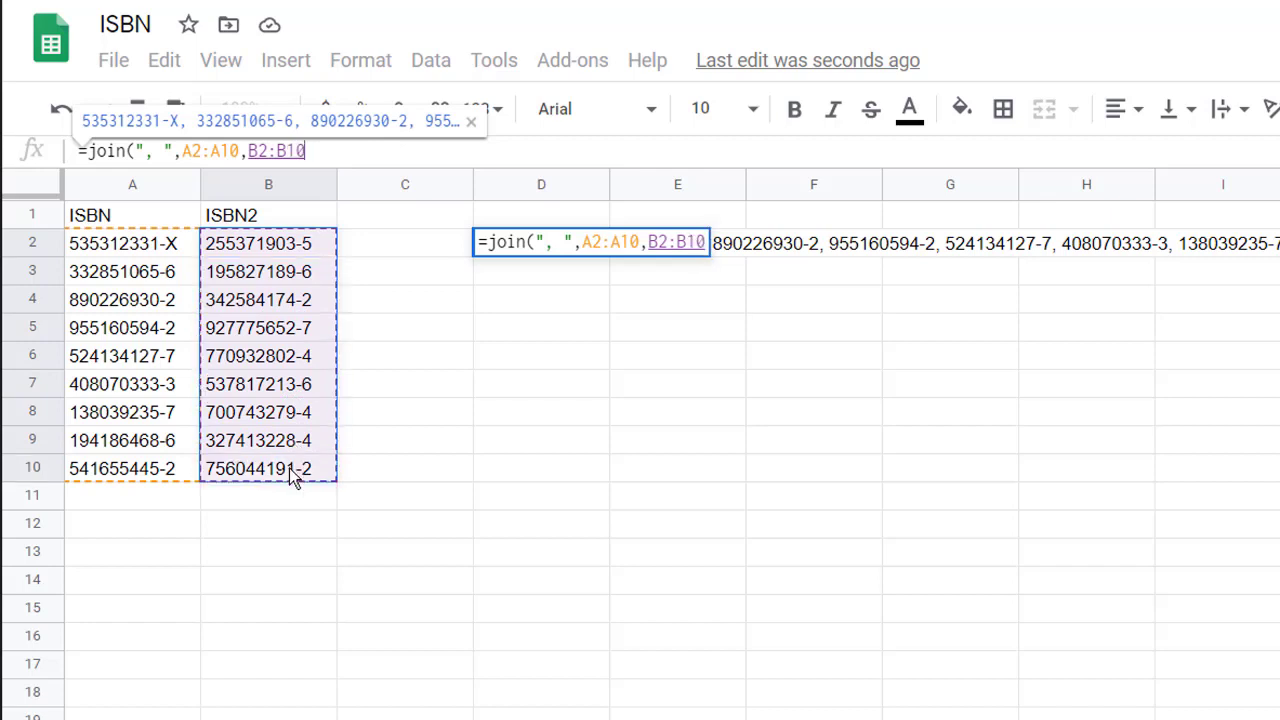
key(Return)
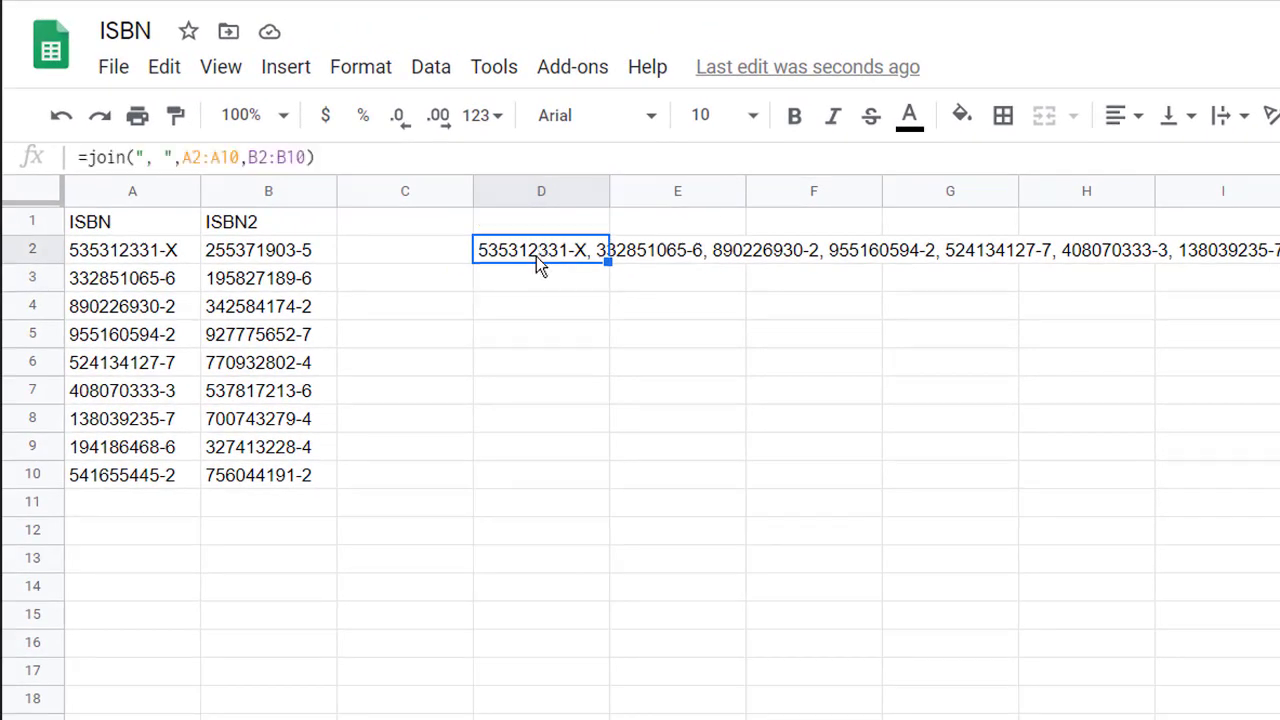
Enter =JOIN(", ",A2:B10) in D4 and check the resulting #VALUE! error
click(513, 309)
text(=)
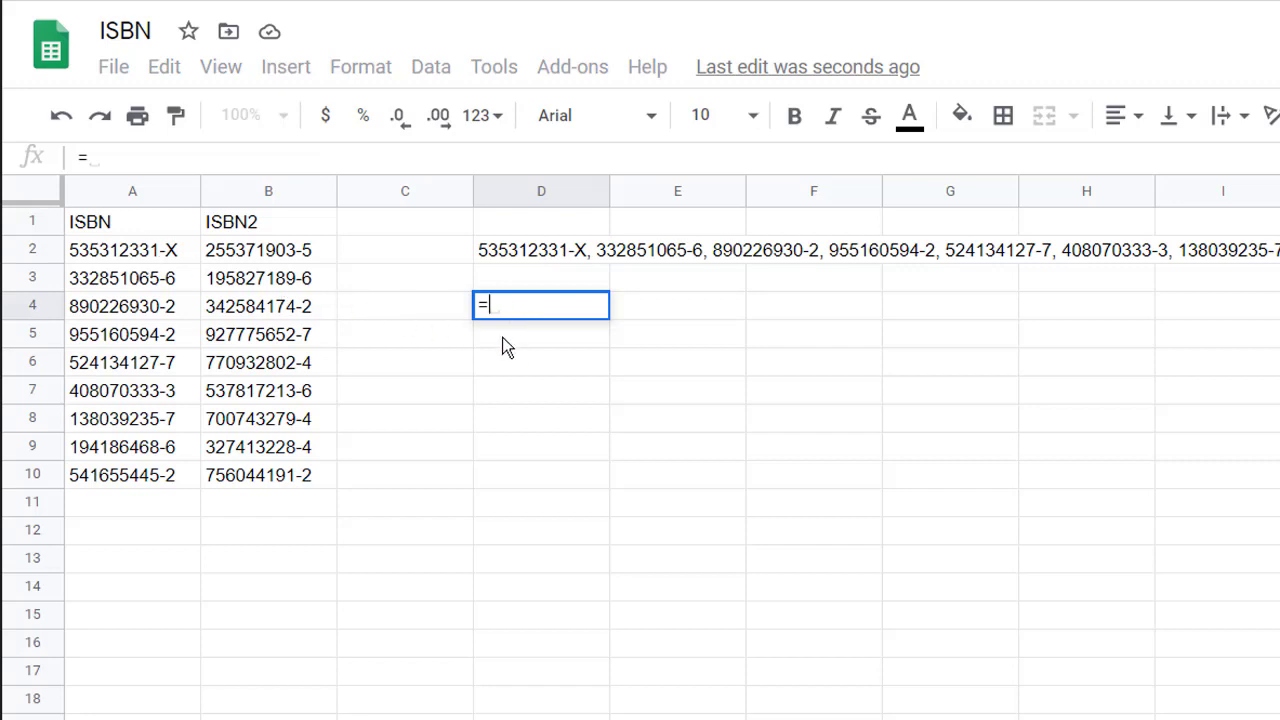
text(join)
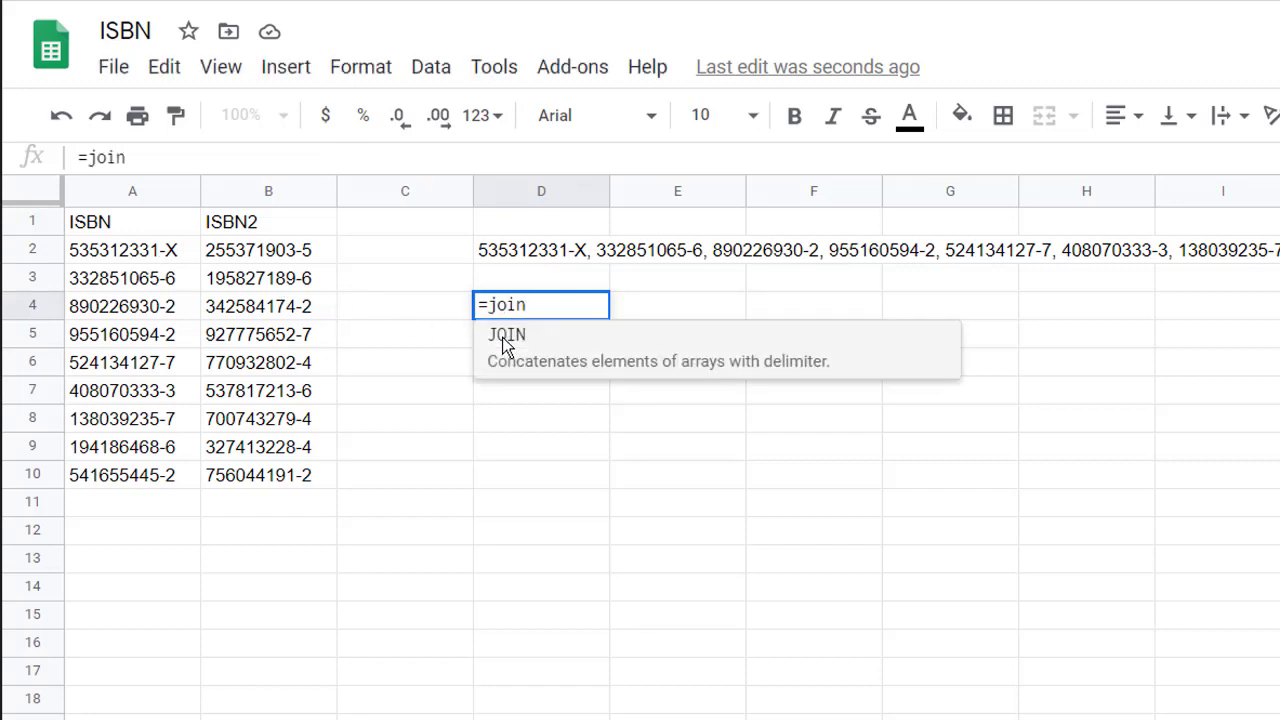
click(506, 336)
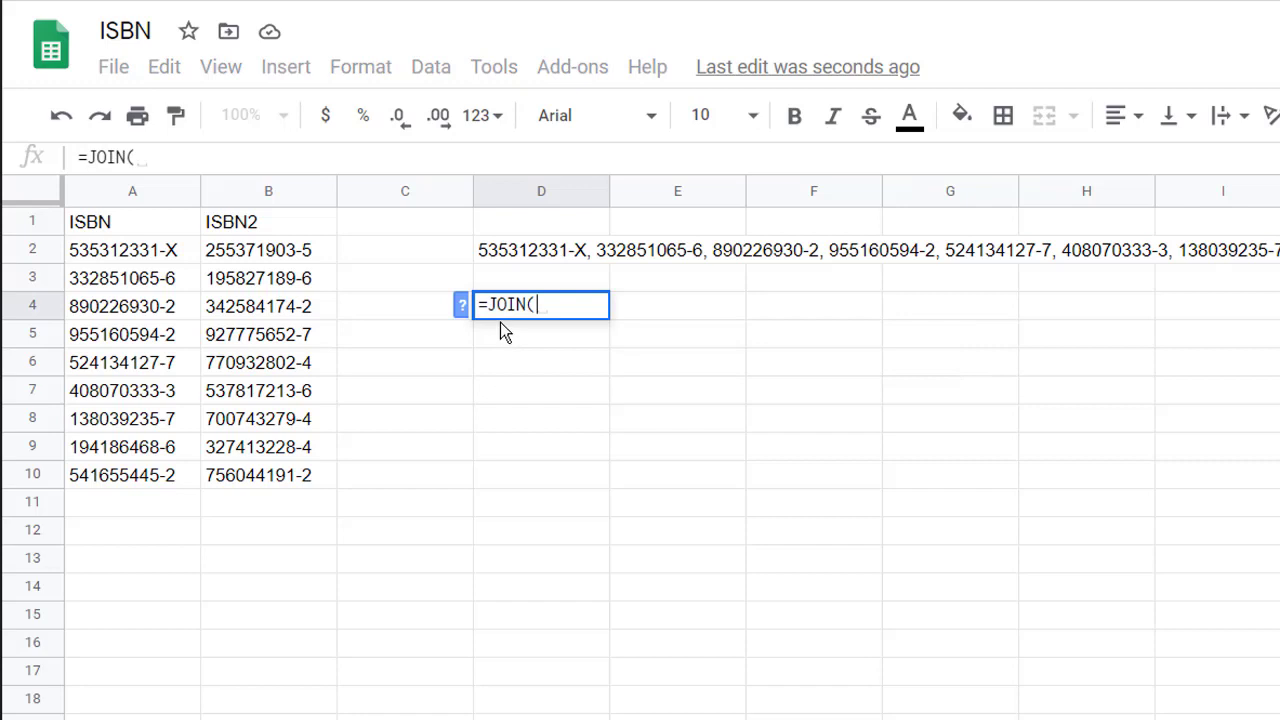
text(")
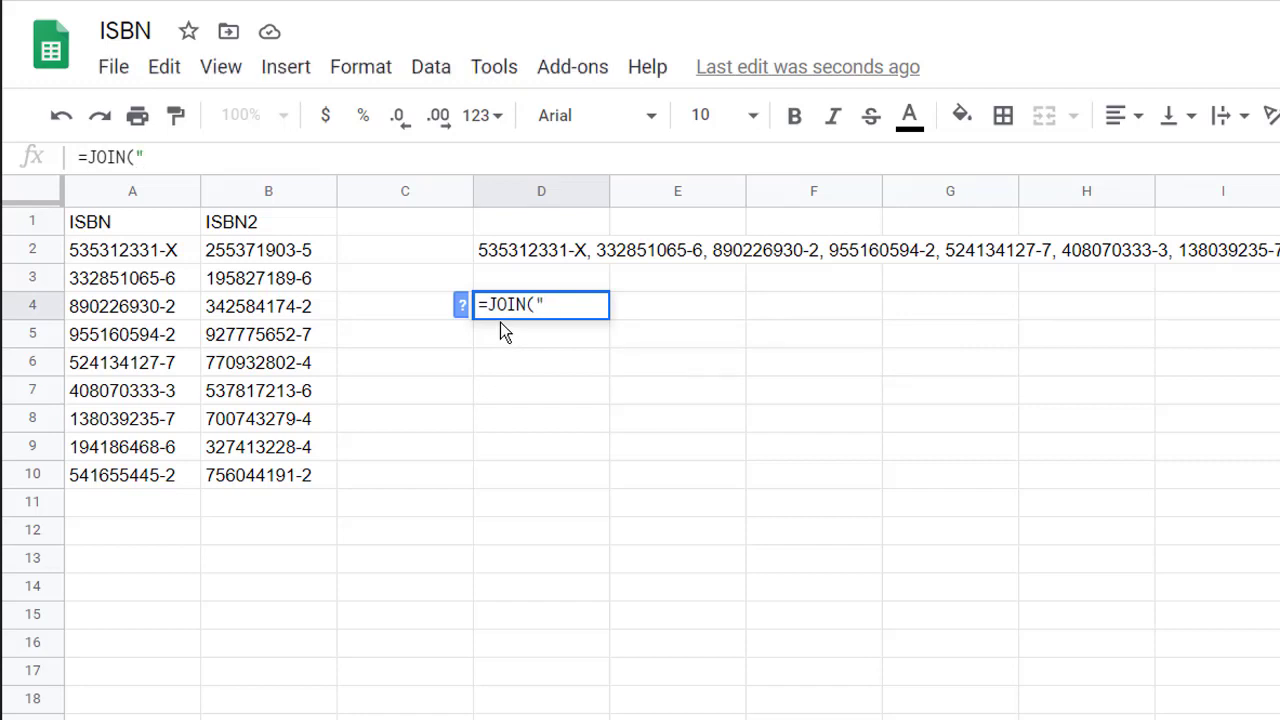
text(, ")
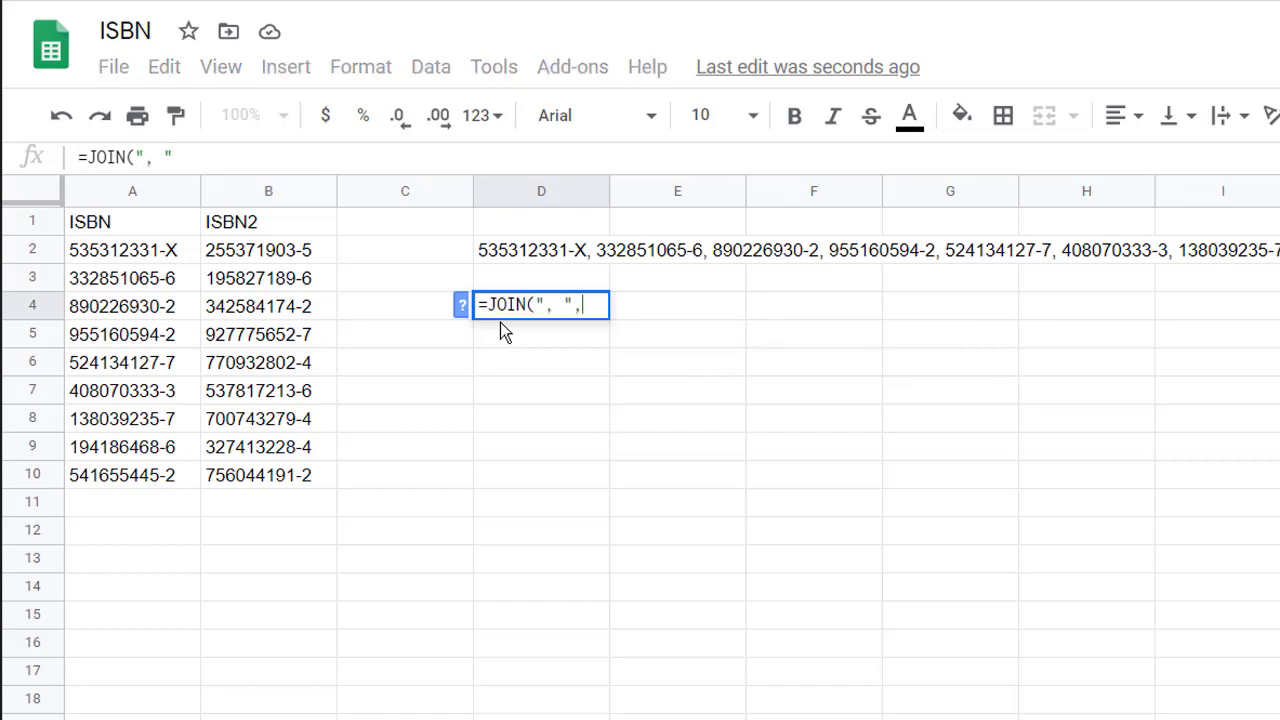
text(,)
click(185, 257)
drag(185, 257, 257, 480)
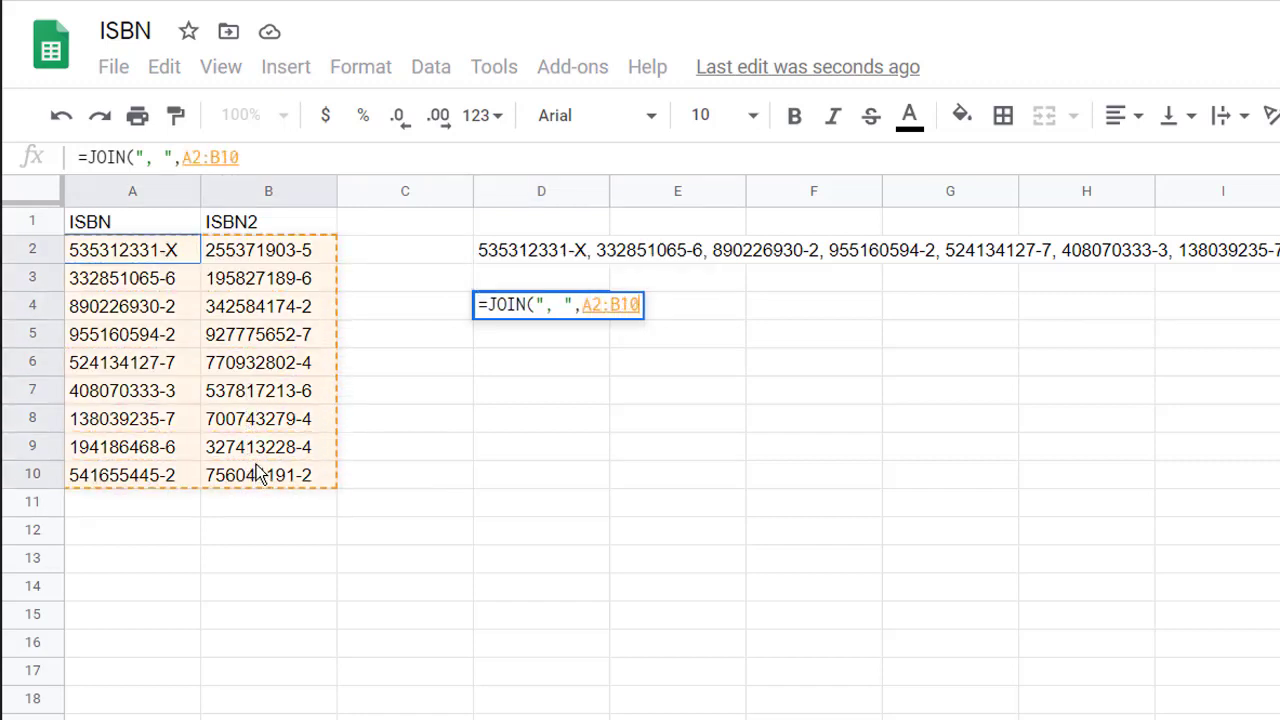
key(Return)
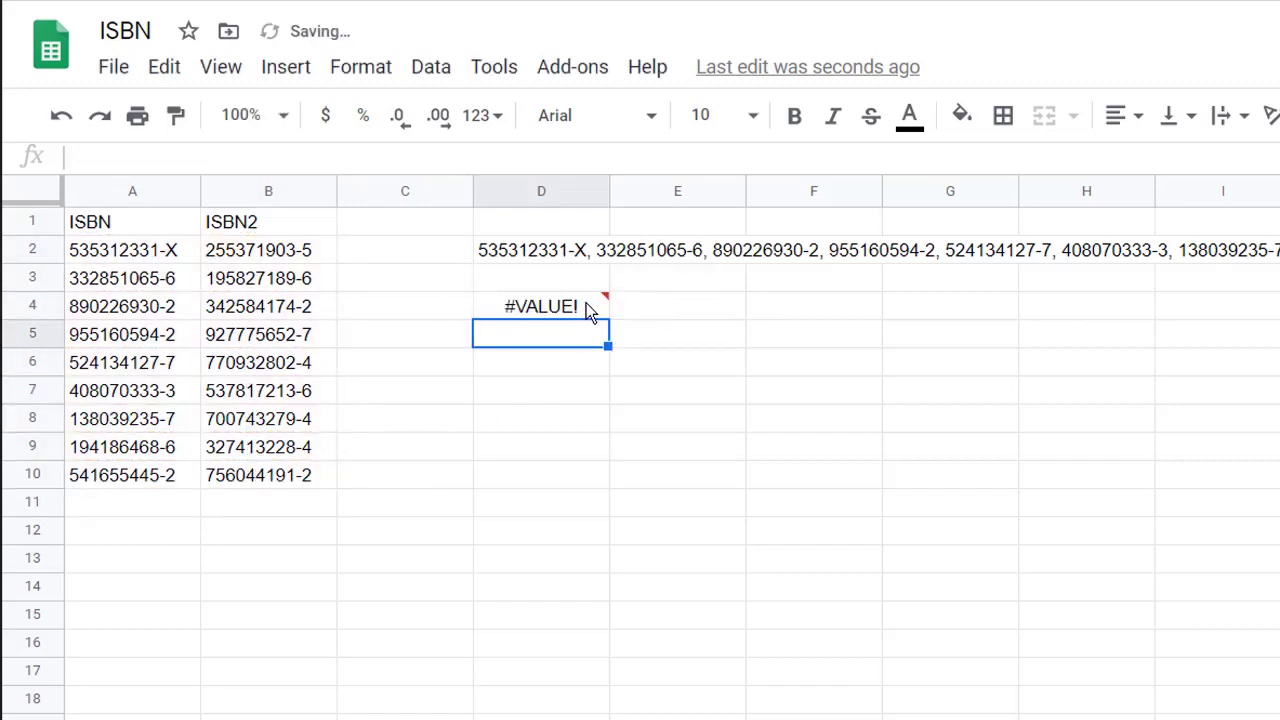
mouse_move(586, 306)
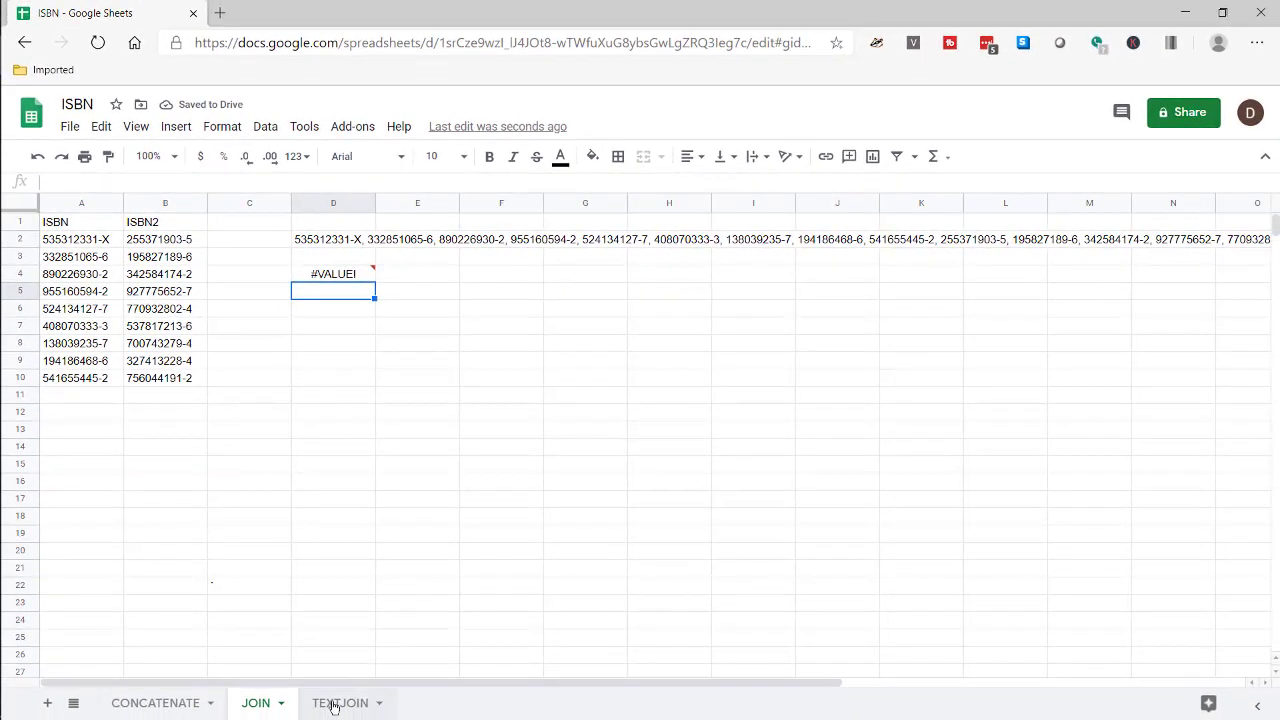
On the TEXTJOIN sheet, enter =TEXTJOIN(", ",true,A2:A12) in D2, skipping blank A11
click(334, 704)
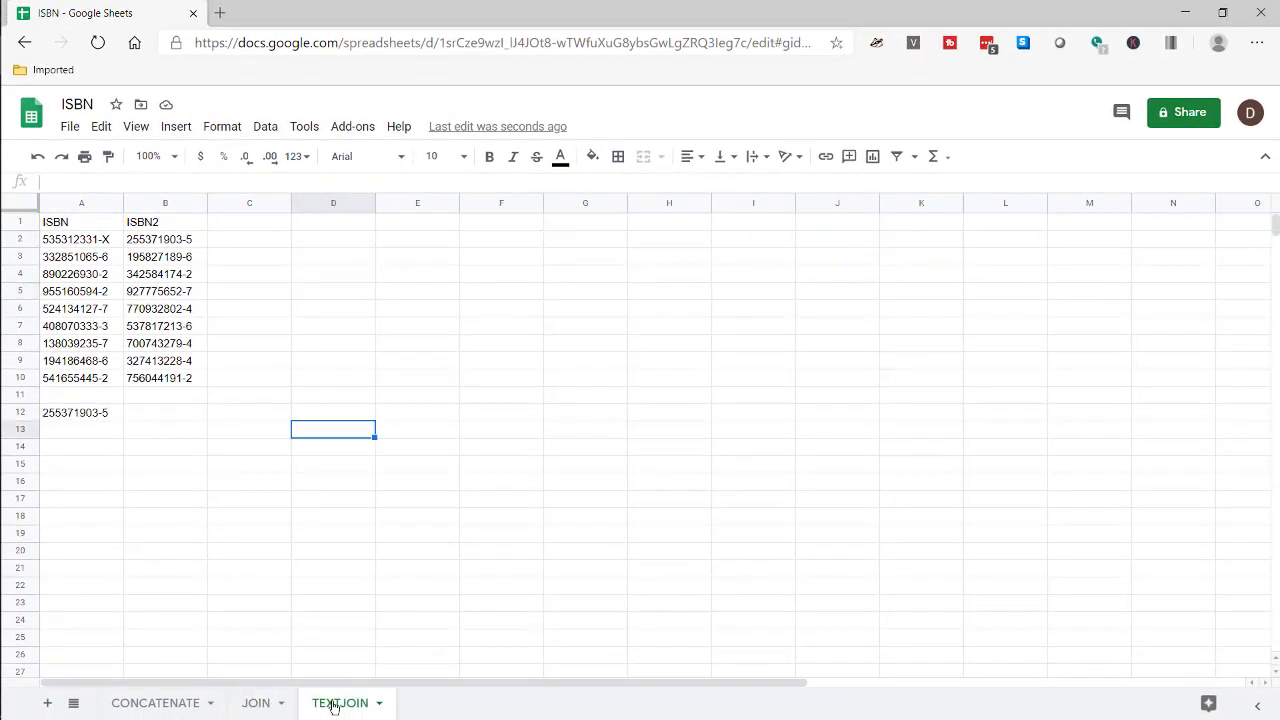
click(310, 243)
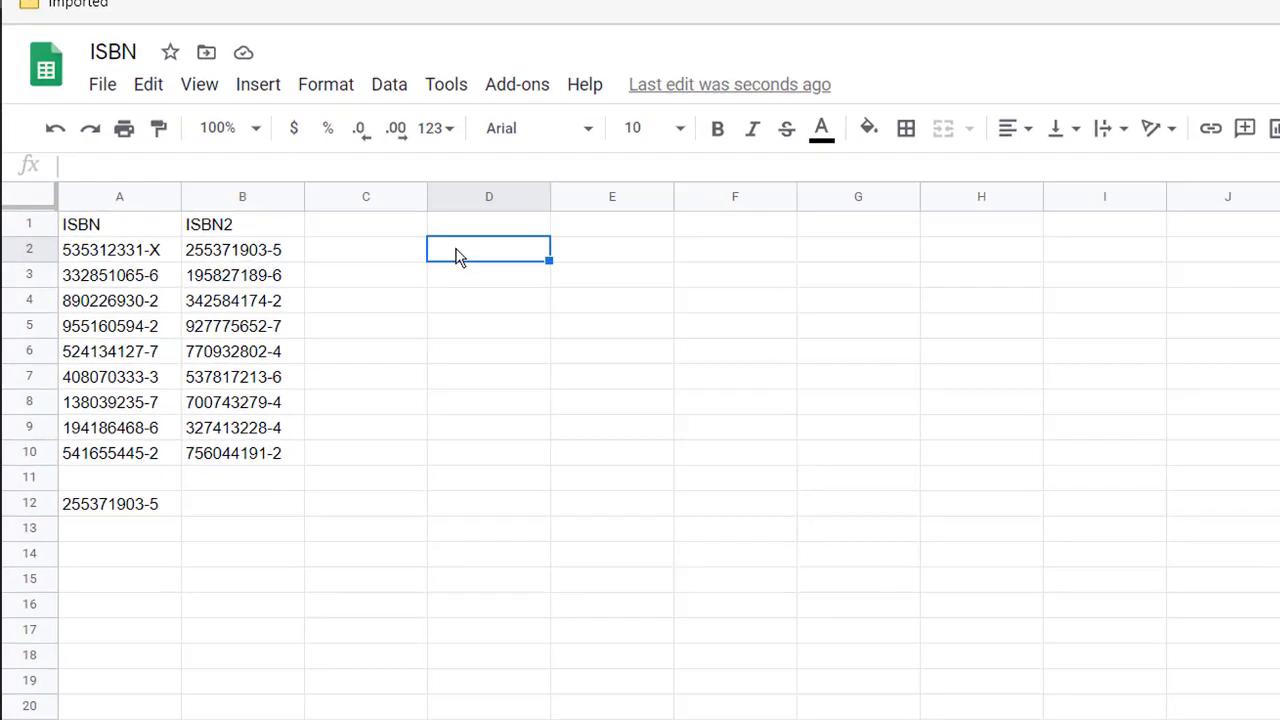
text(=text)
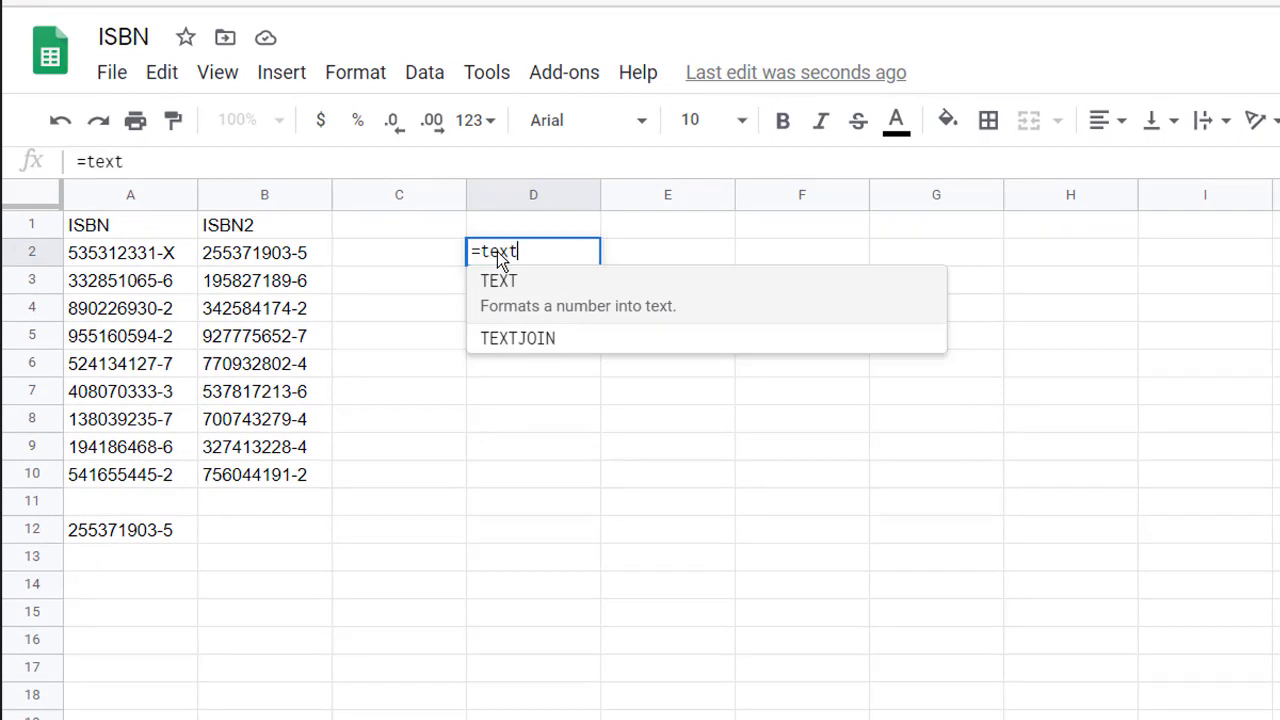
click(524, 340)
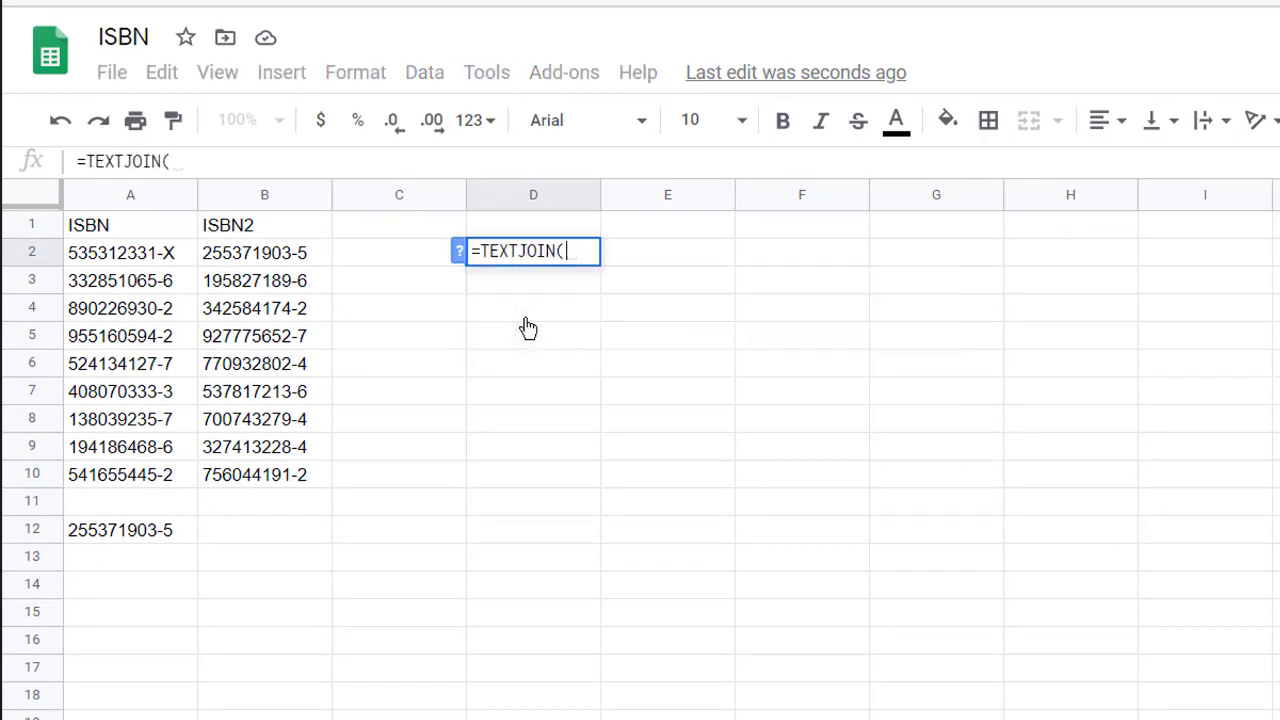
text(")
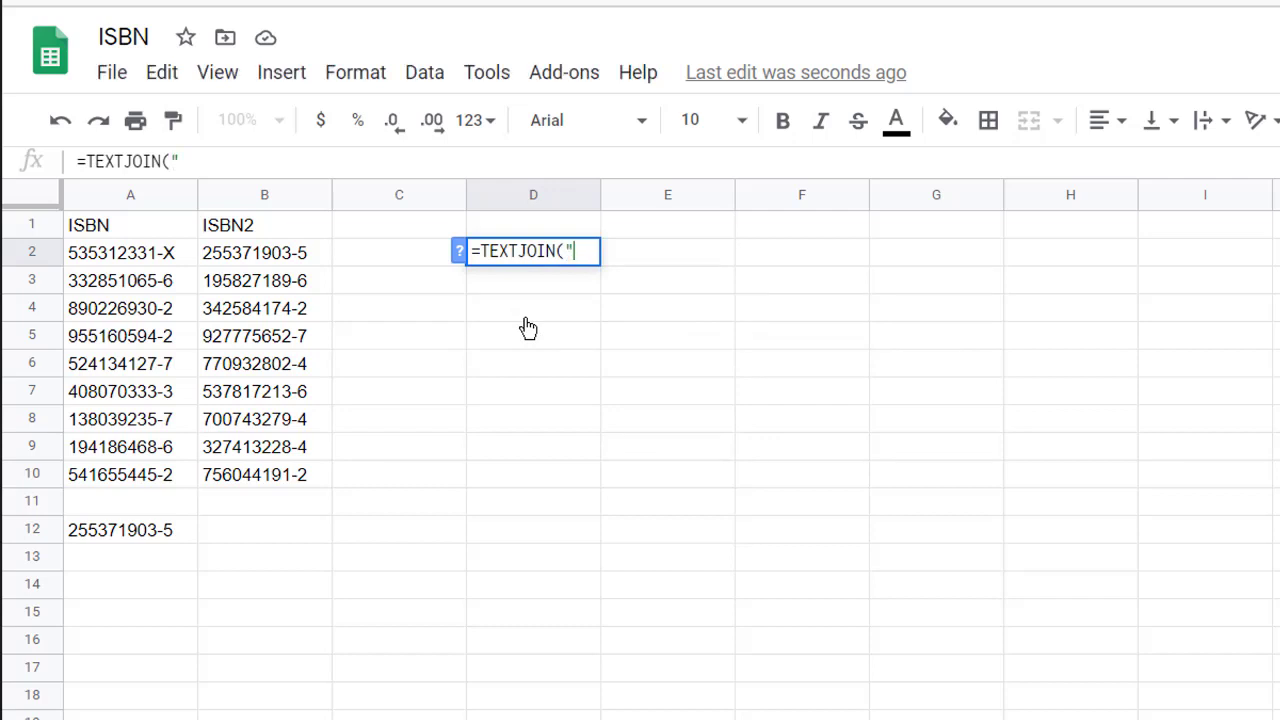
text(, ",)
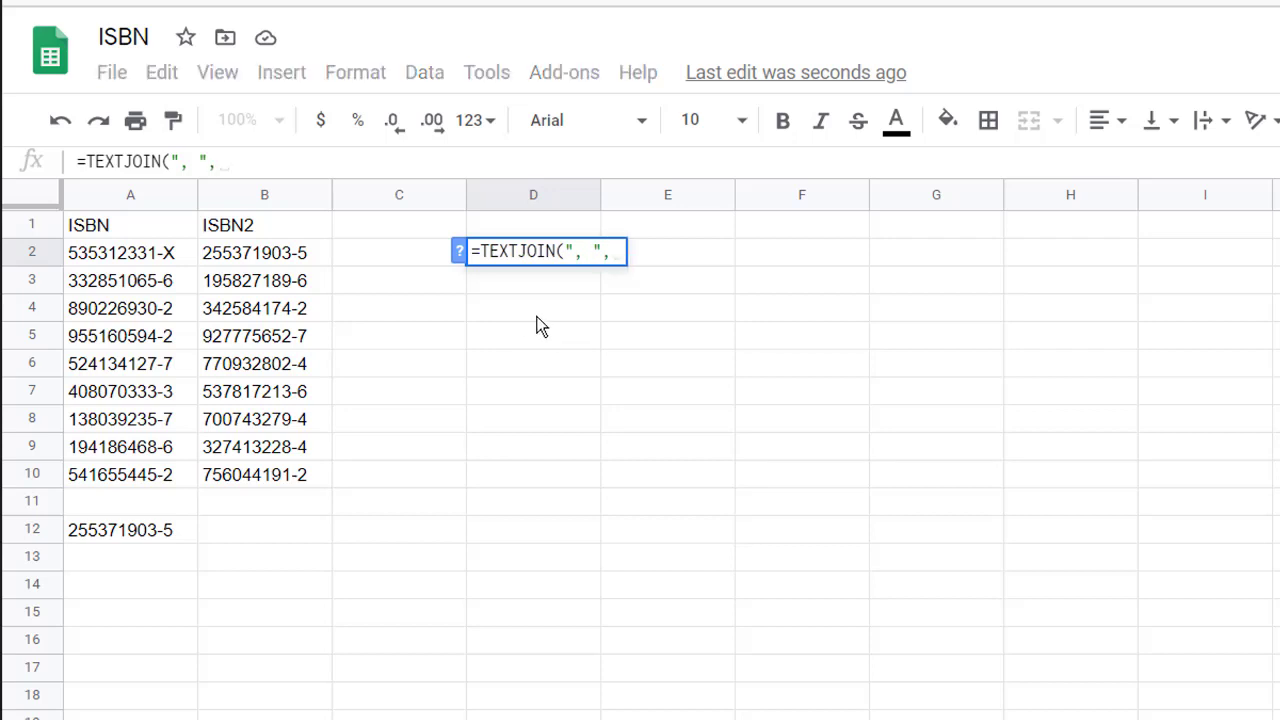
click(458, 253)
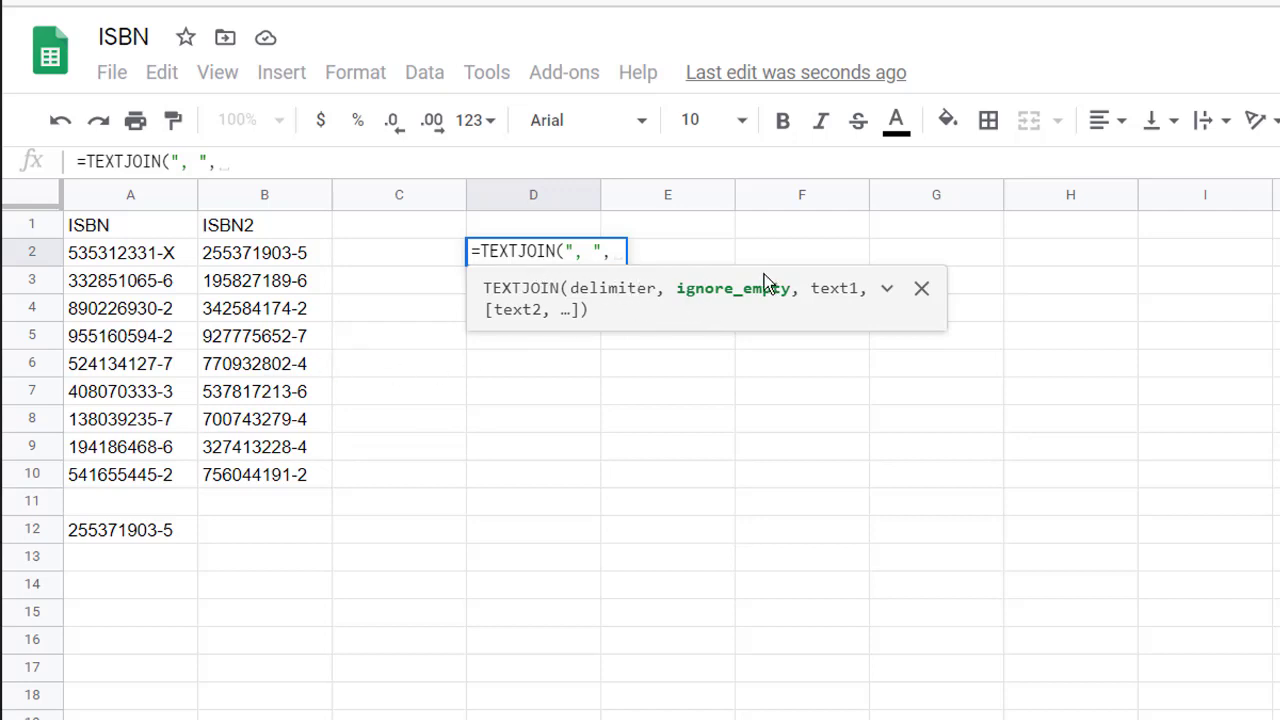
text(true)
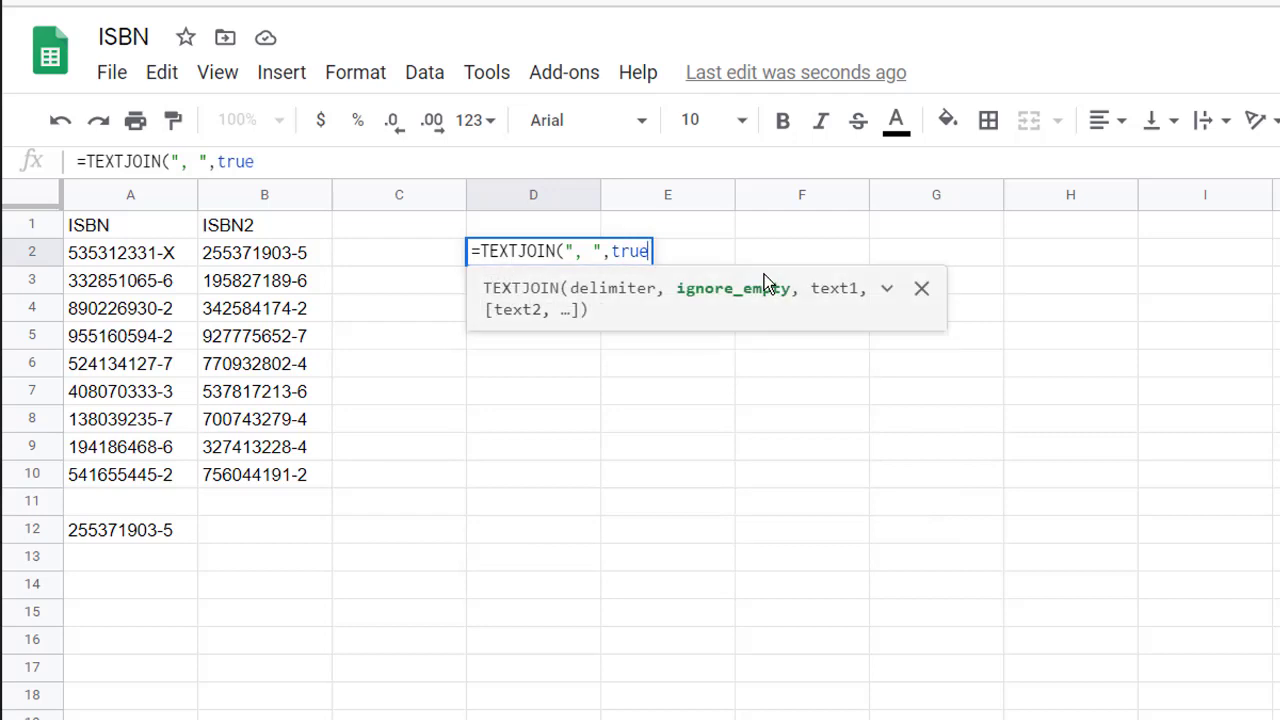
text(,)
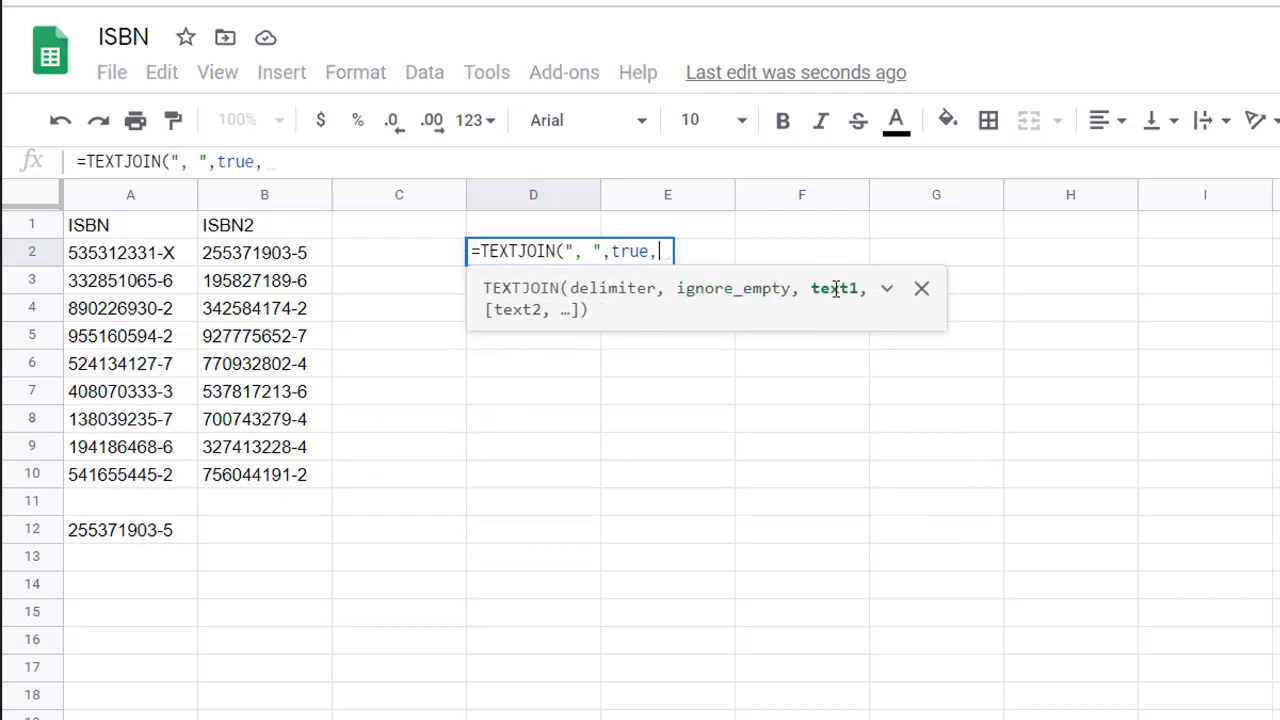
click(157, 262)
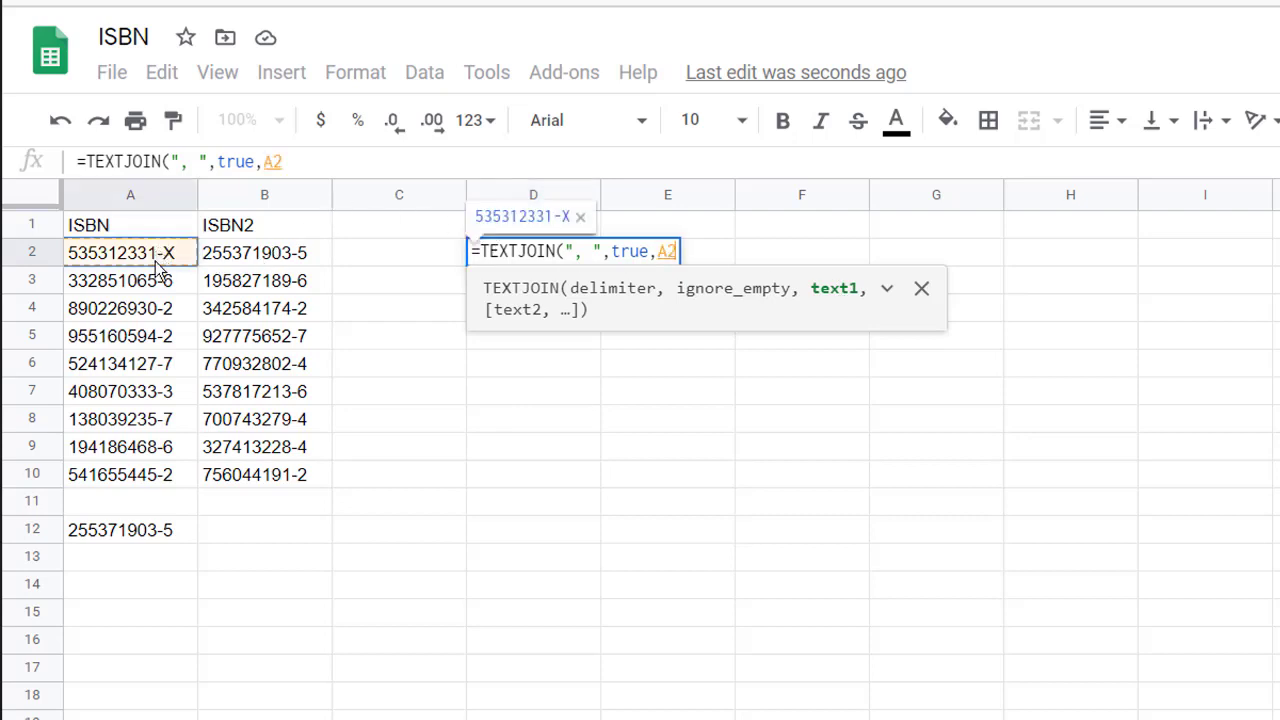
drag(157, 268, 163, 534)
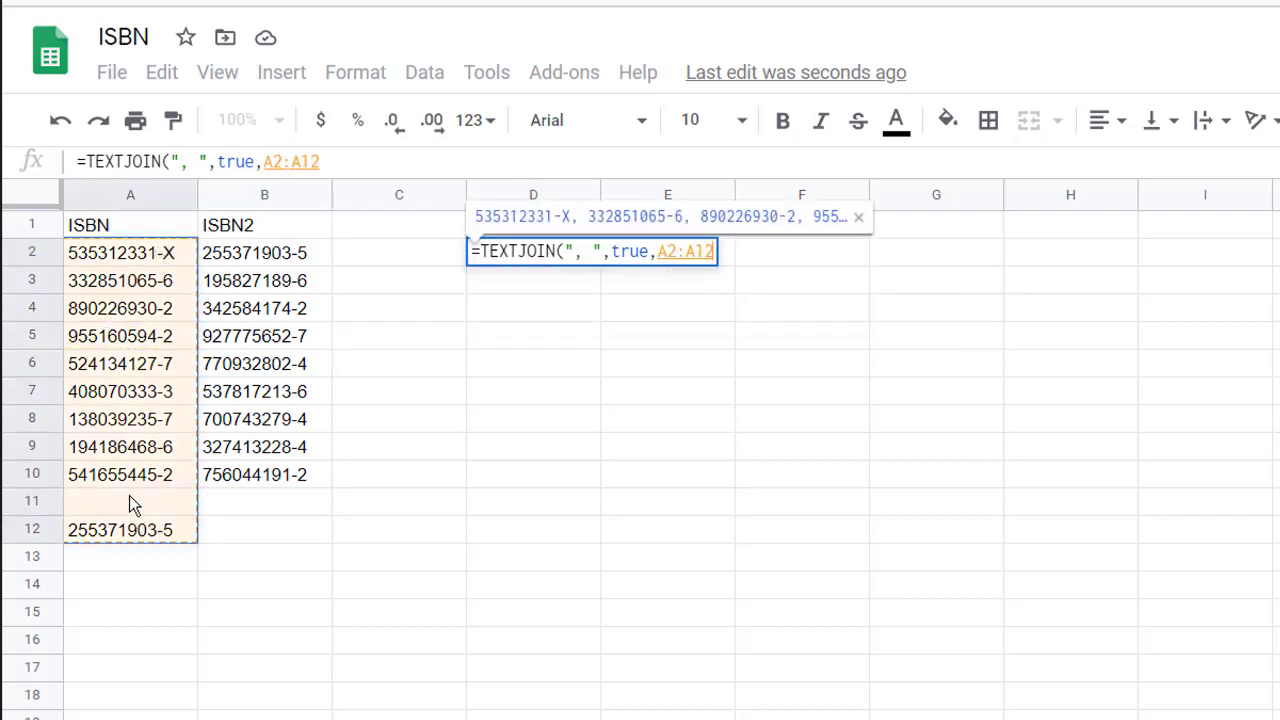
key(Return)
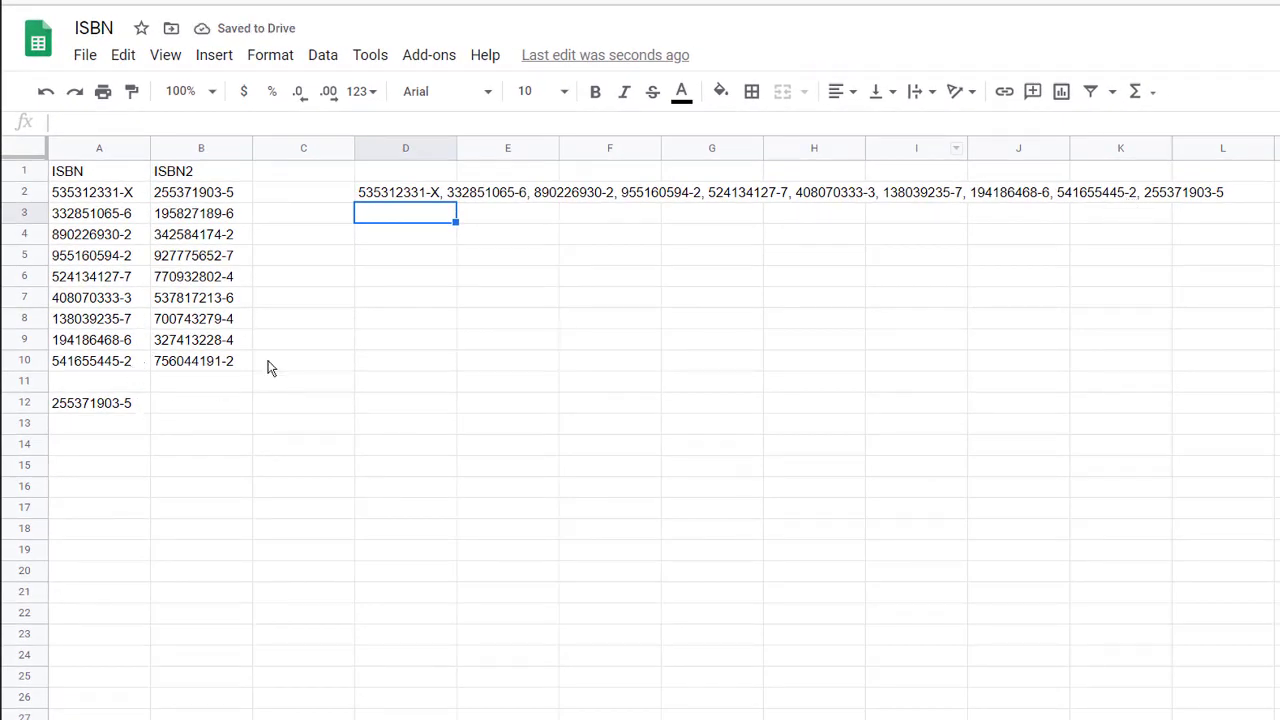
Enter =JOIN(", ",A2:A12) in D5, which leaves an empty entry for blank A11
click(398, 258)
text(=JOIN()
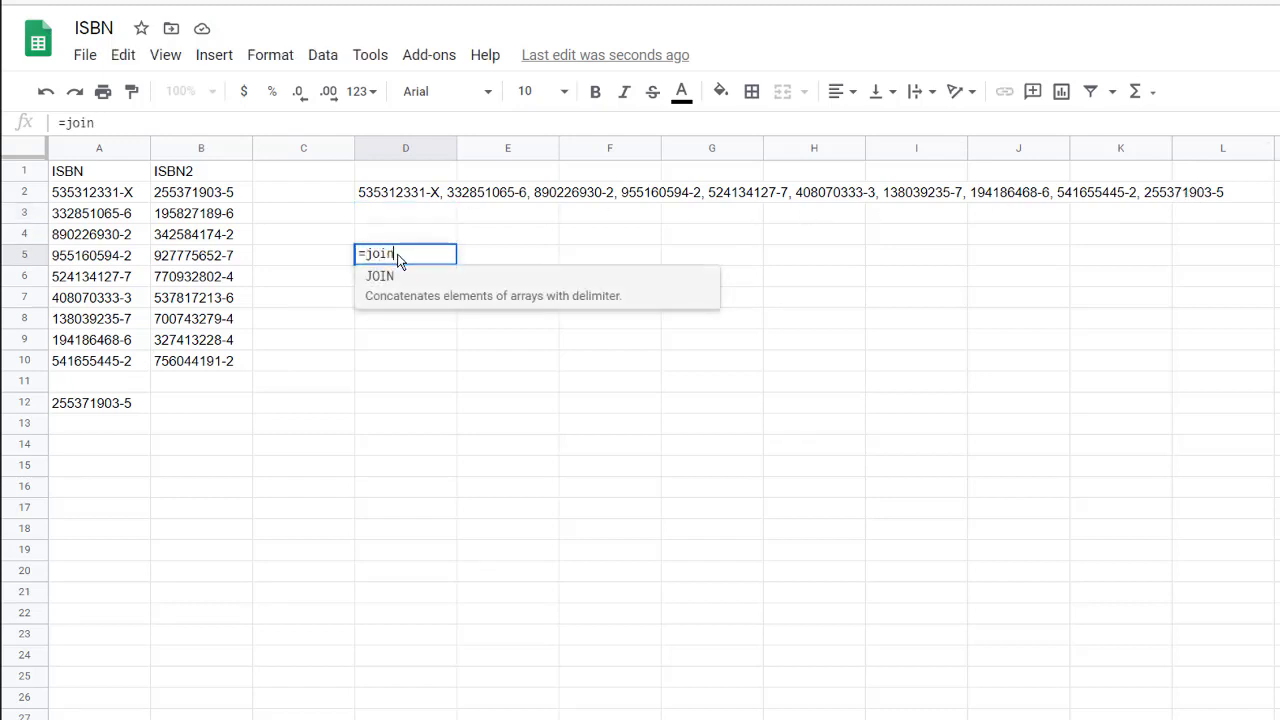
text(")
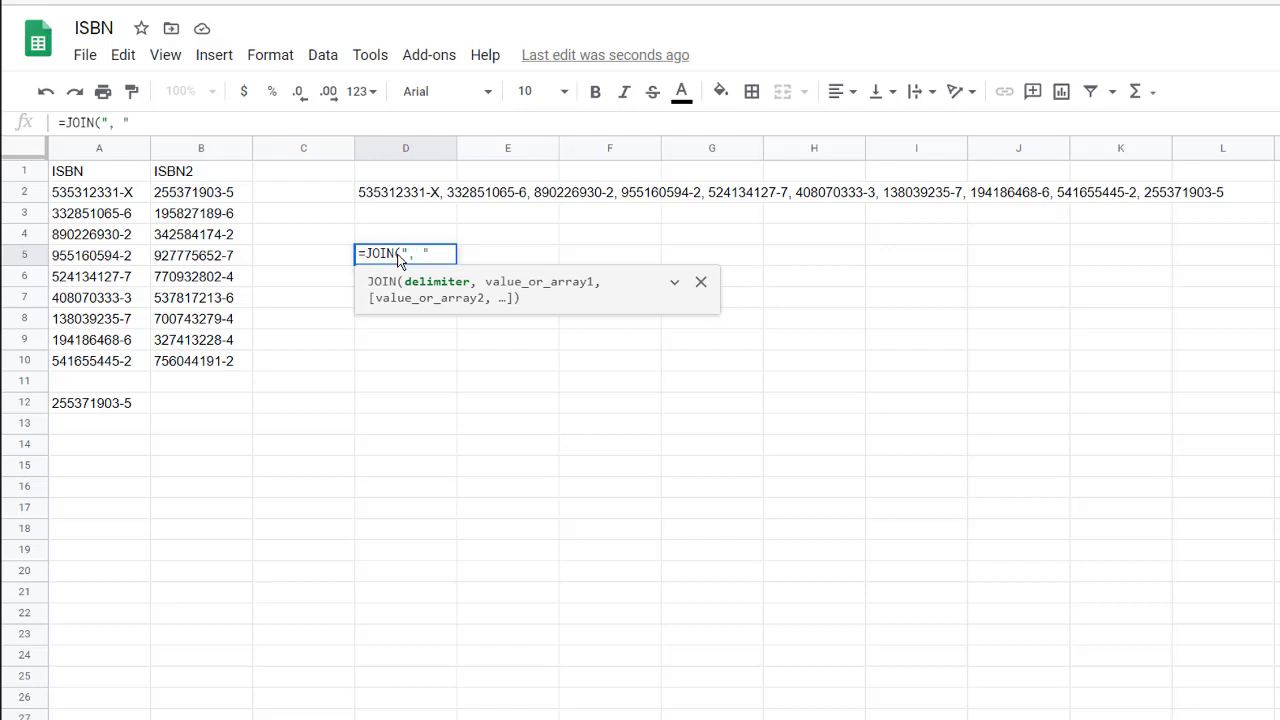
text(, ",)
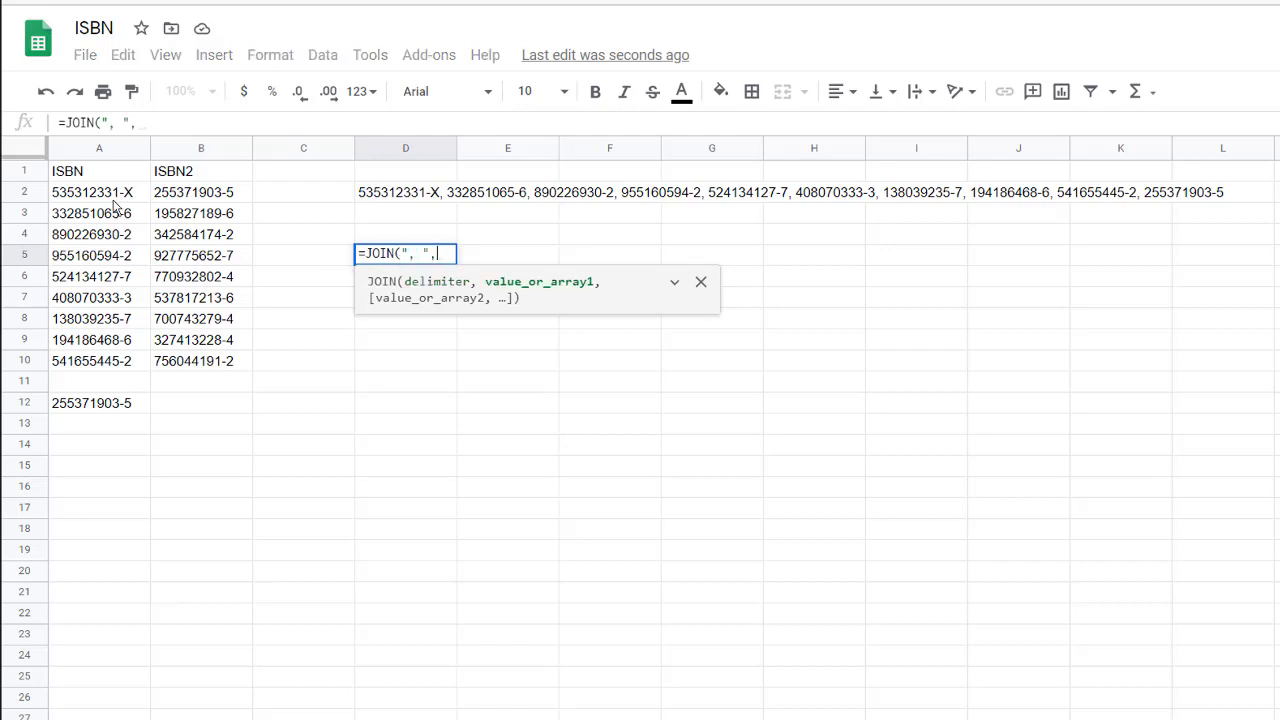
drag(106, 197, 105, 410)
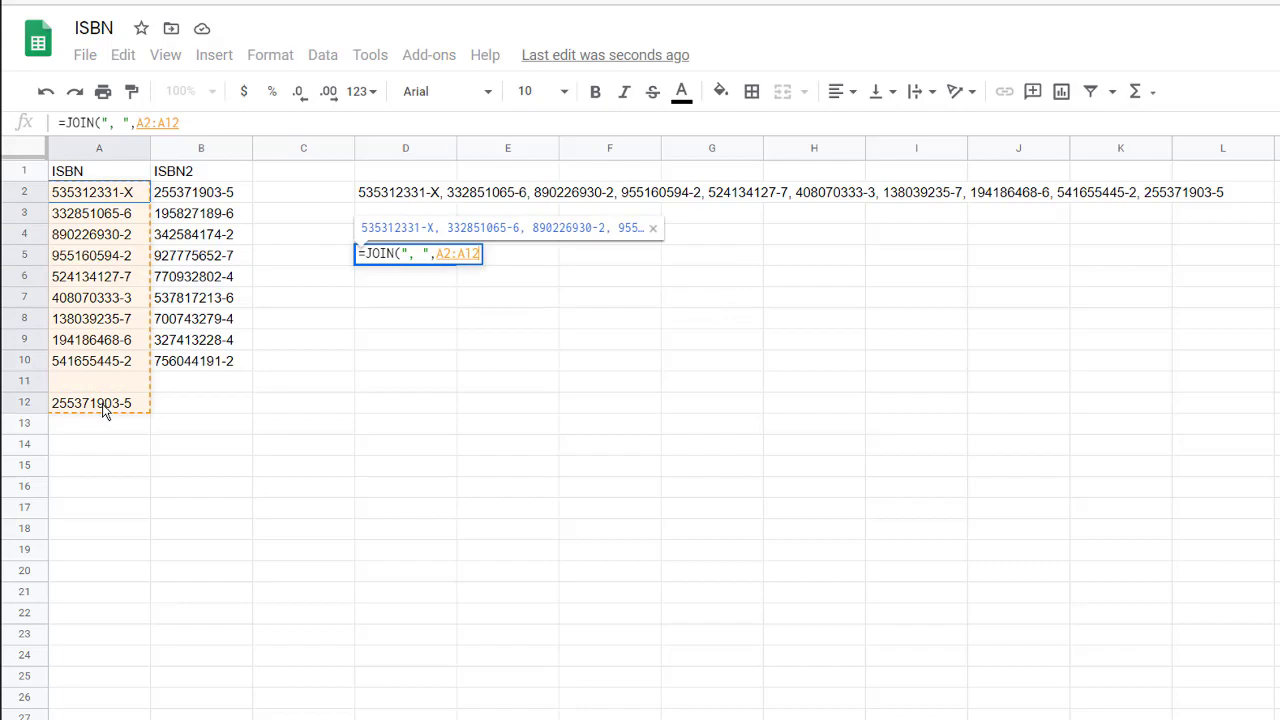
key(Return)
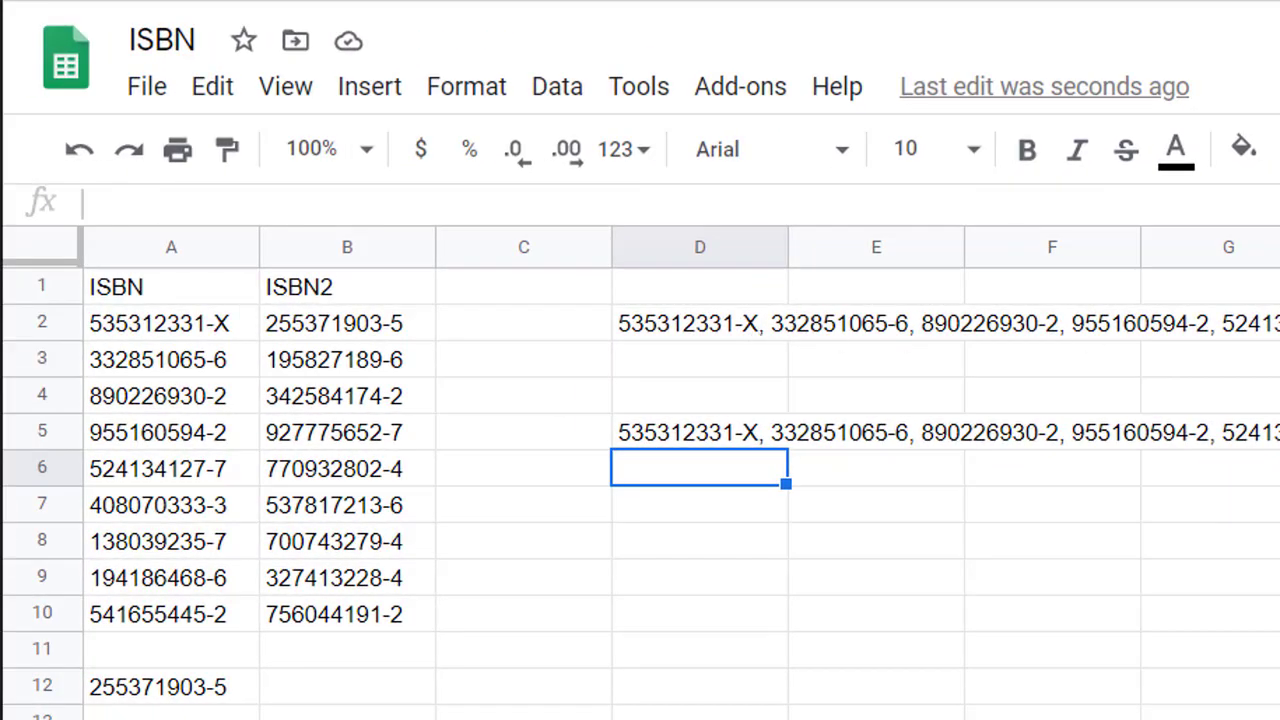
Clear the existing formulas from D5 and D2
click(644, 430)
key(Delete)
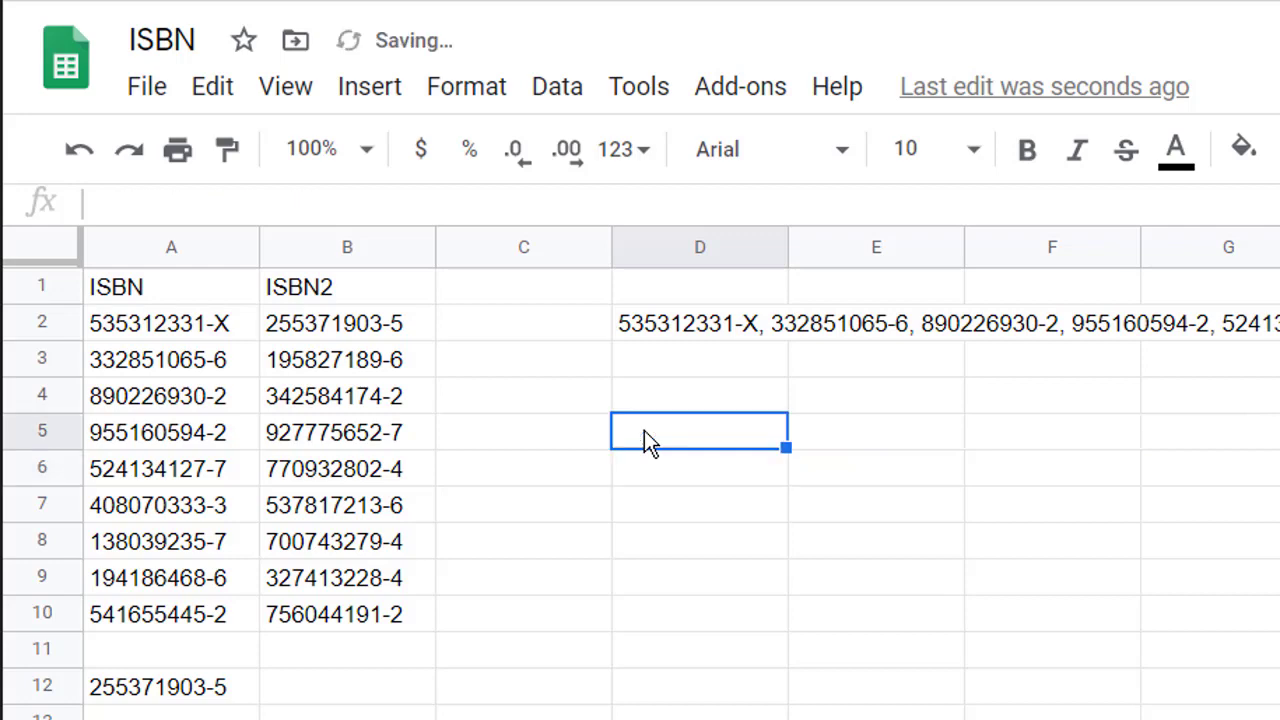
click(685, 328)
key(Delete)
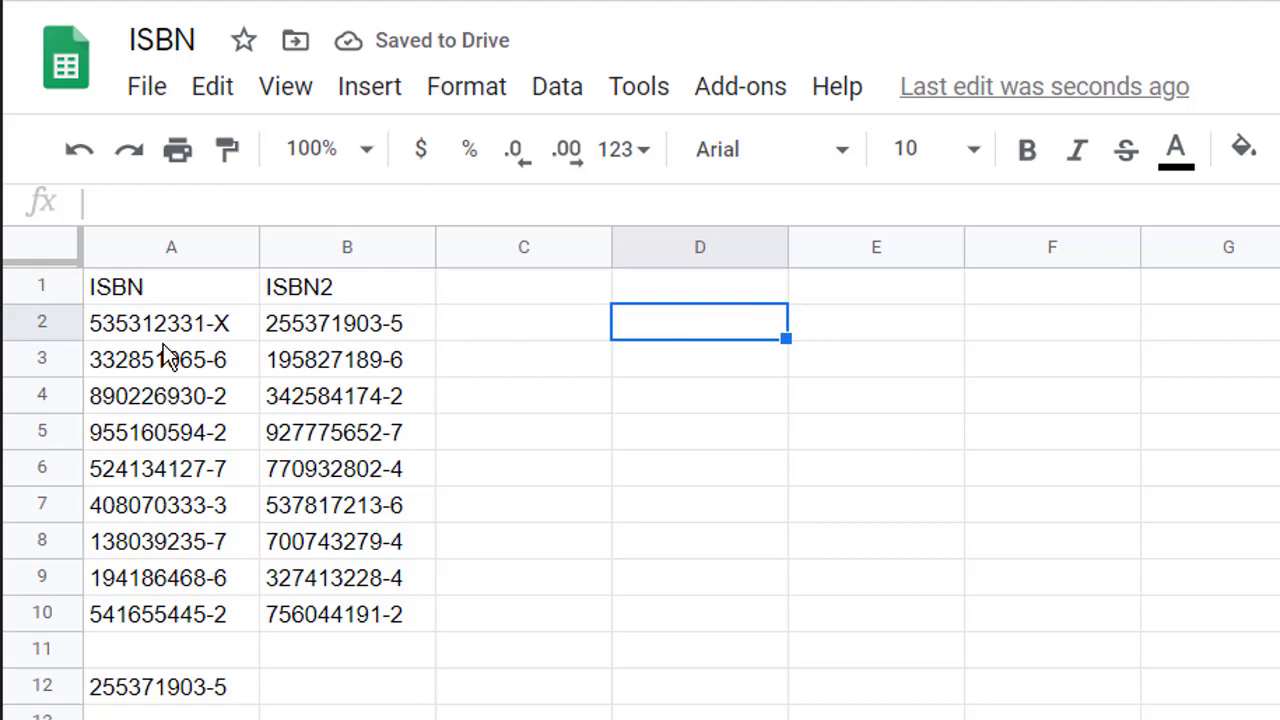
Enter =TEXTJOIN(", ",true,A2:B10) in D2, merging both ISBN columns row by row
text(=)
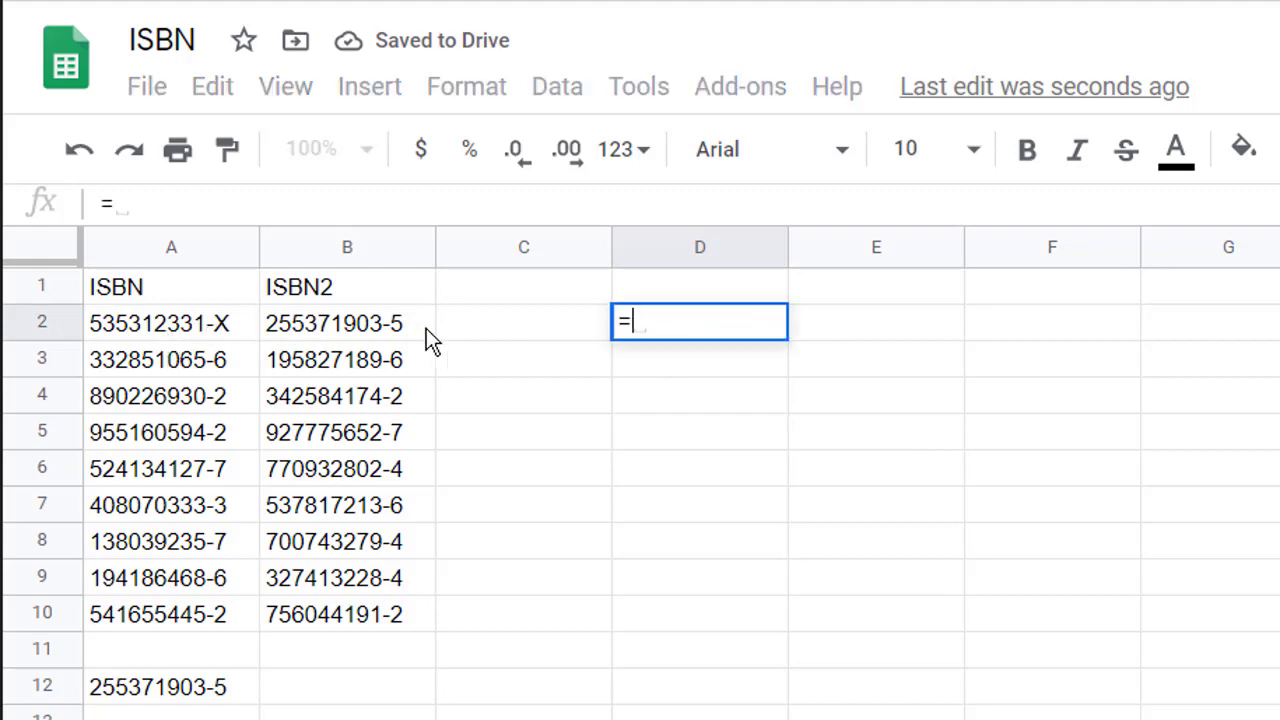
text(textj)
key(Tab)
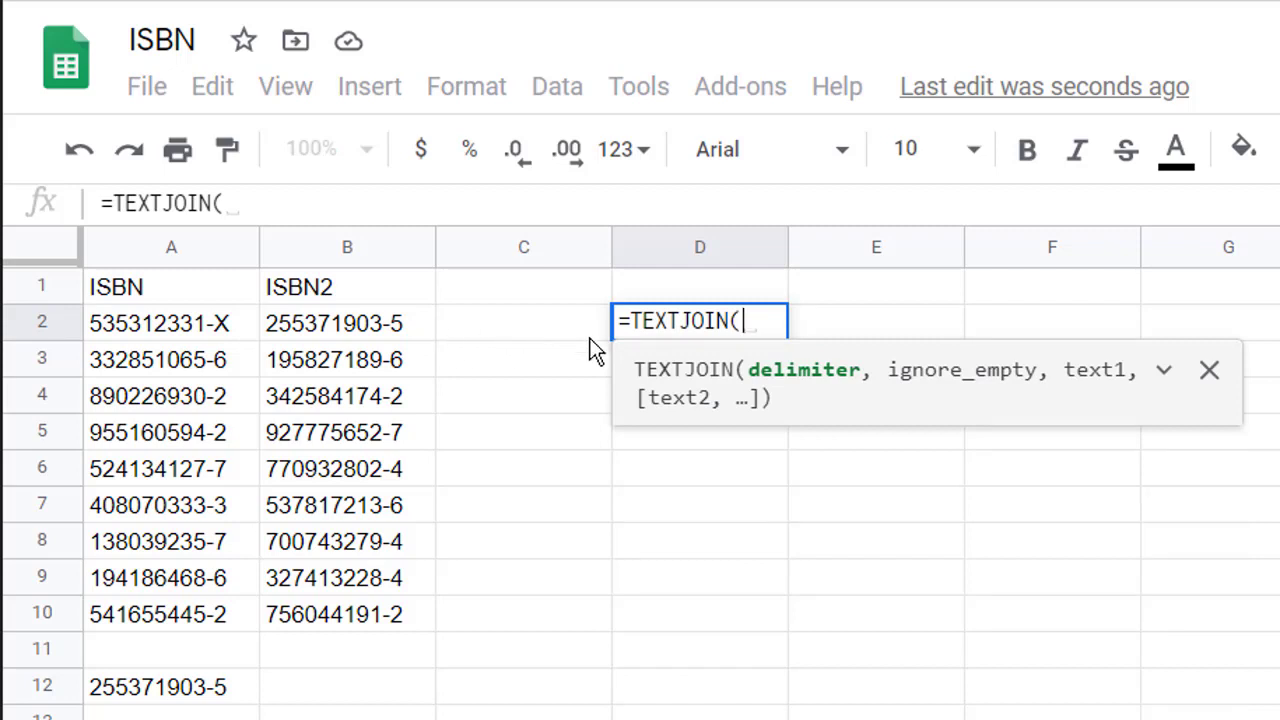
text(")
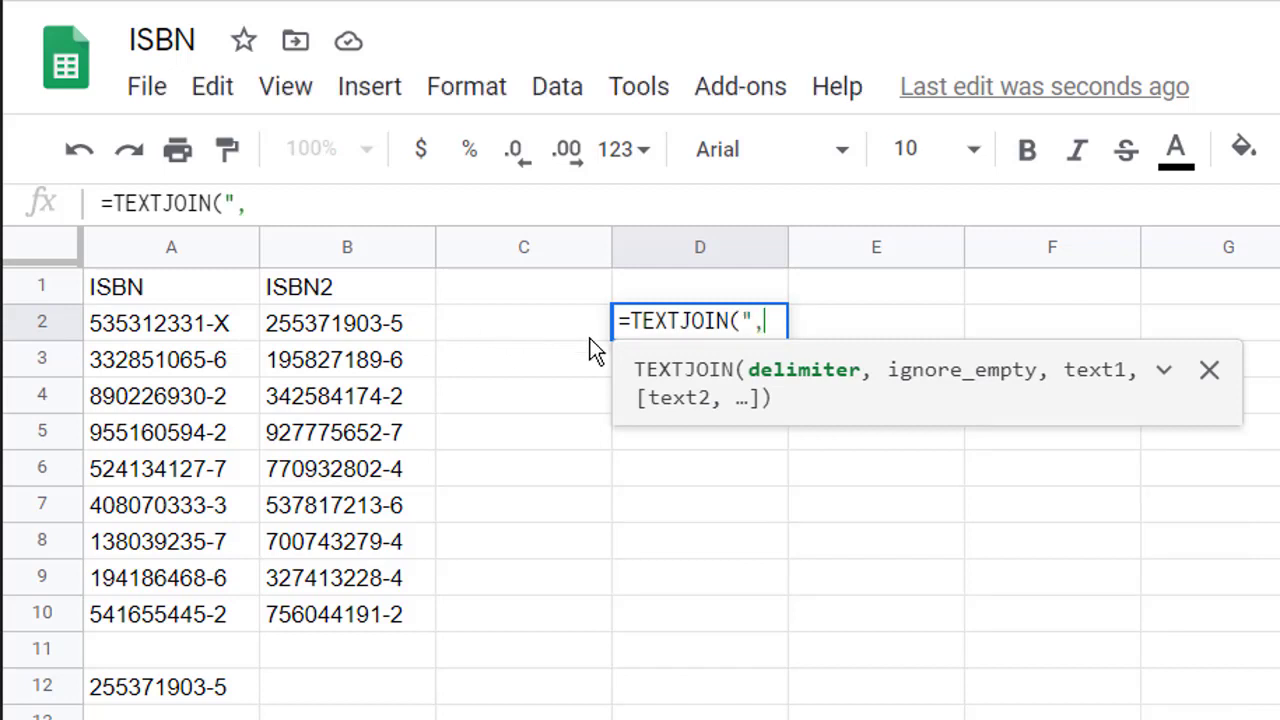
text(, ",)
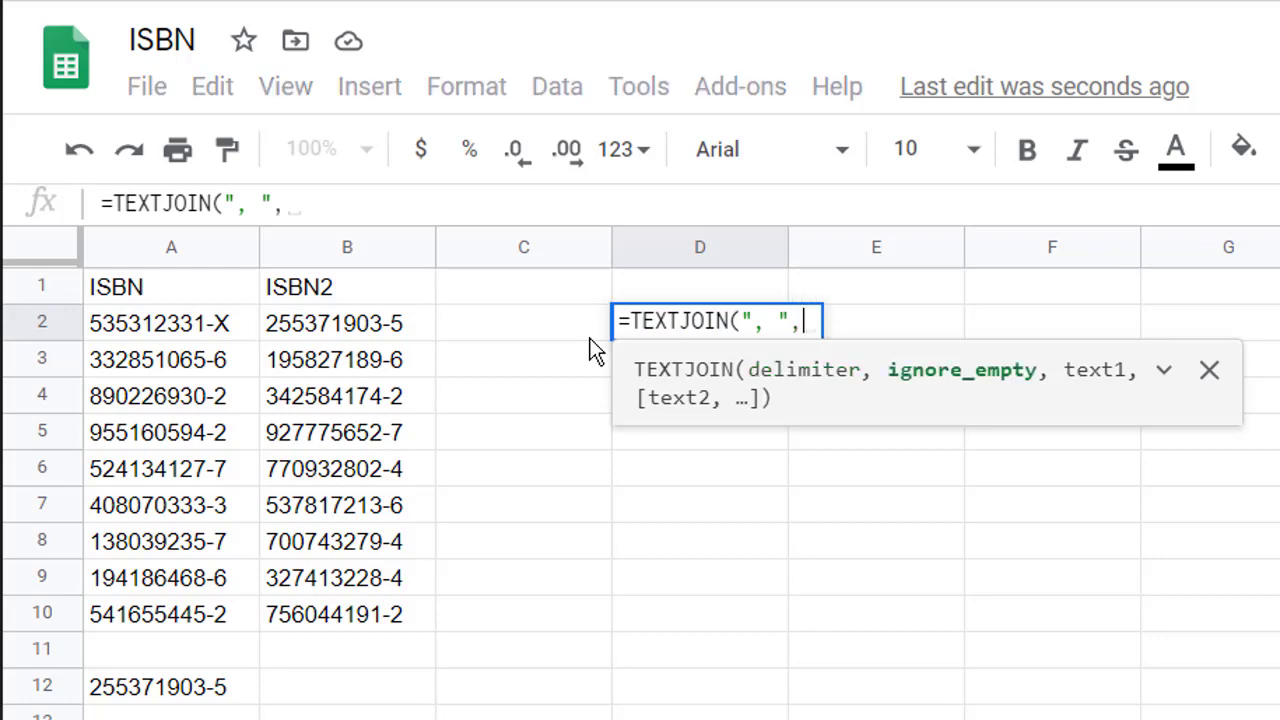
text(true,)
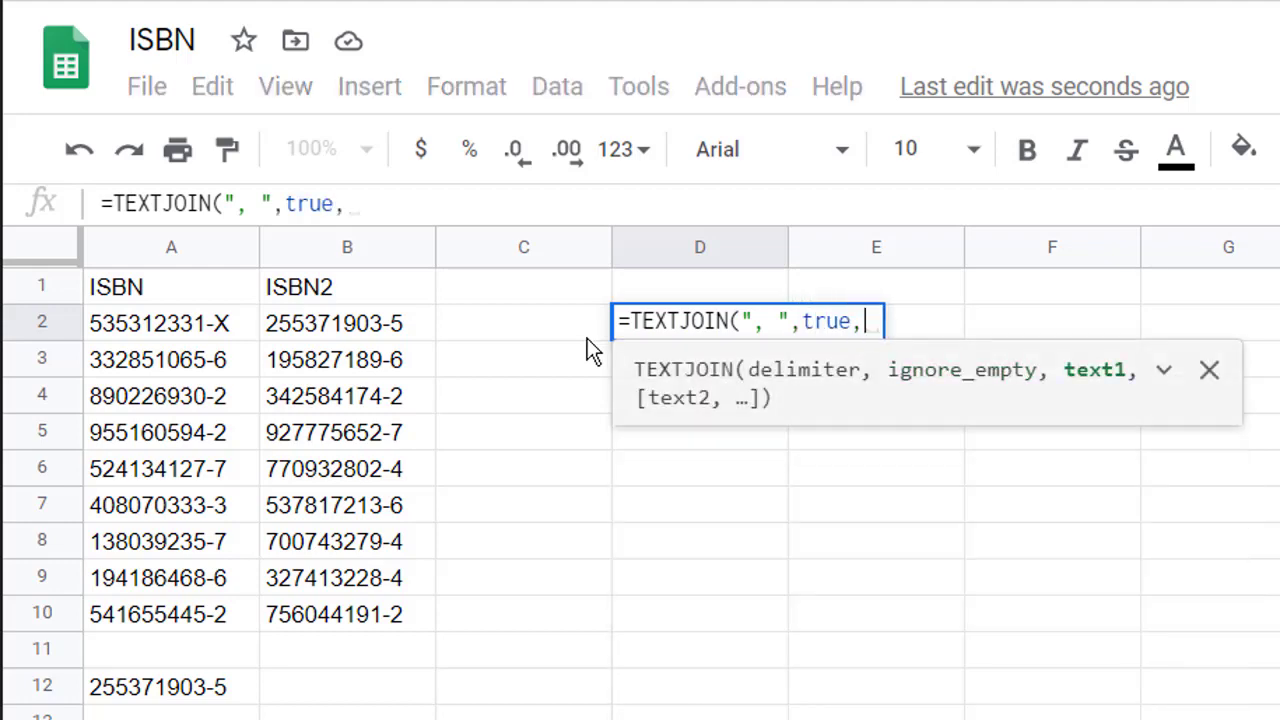
drag(211, 334, 321, 608)
key(Return)
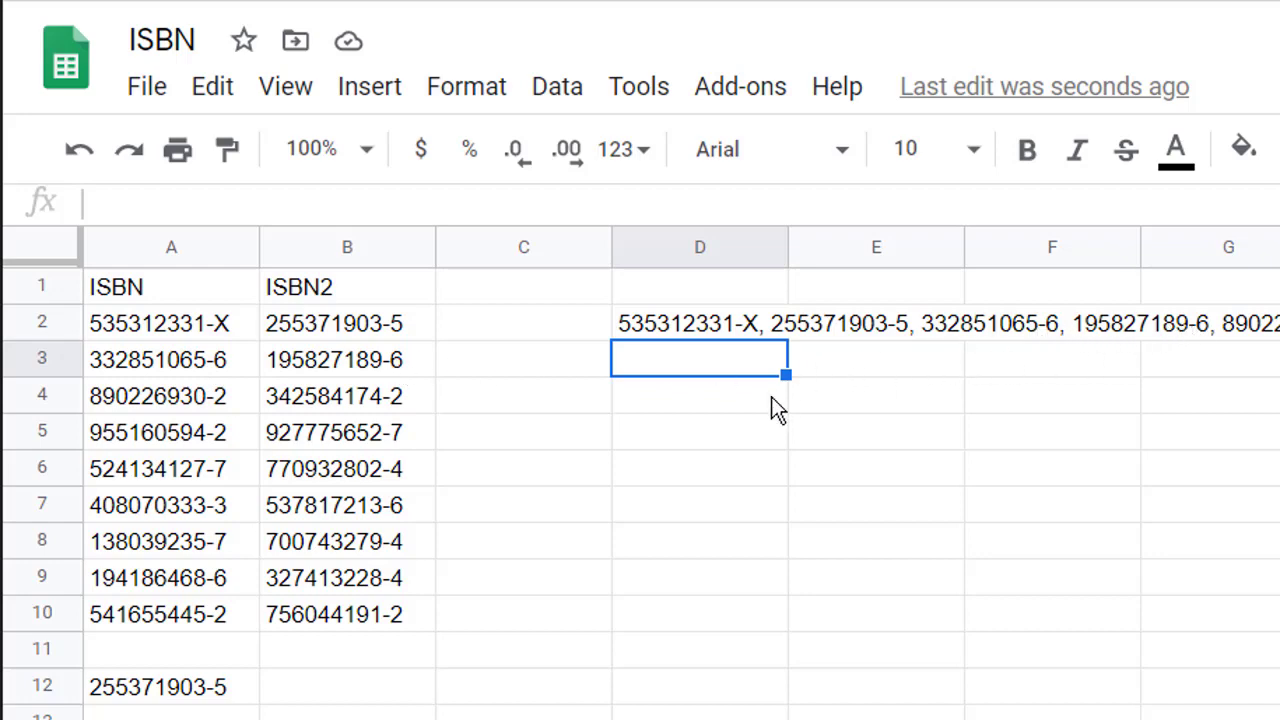
Enter =TEXTJOIN(", ",true,A2:A10,B2:B10) in D4, listing column A before ISBN2
click(732, 408)
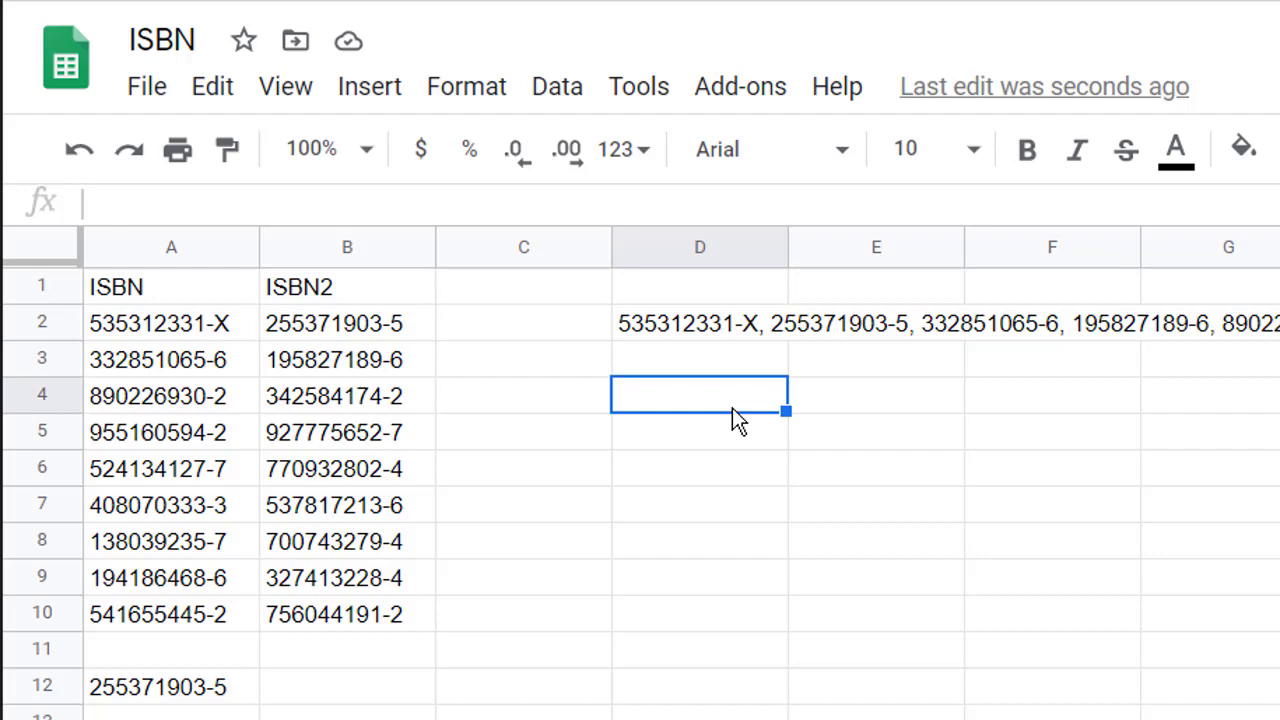
text(=text)
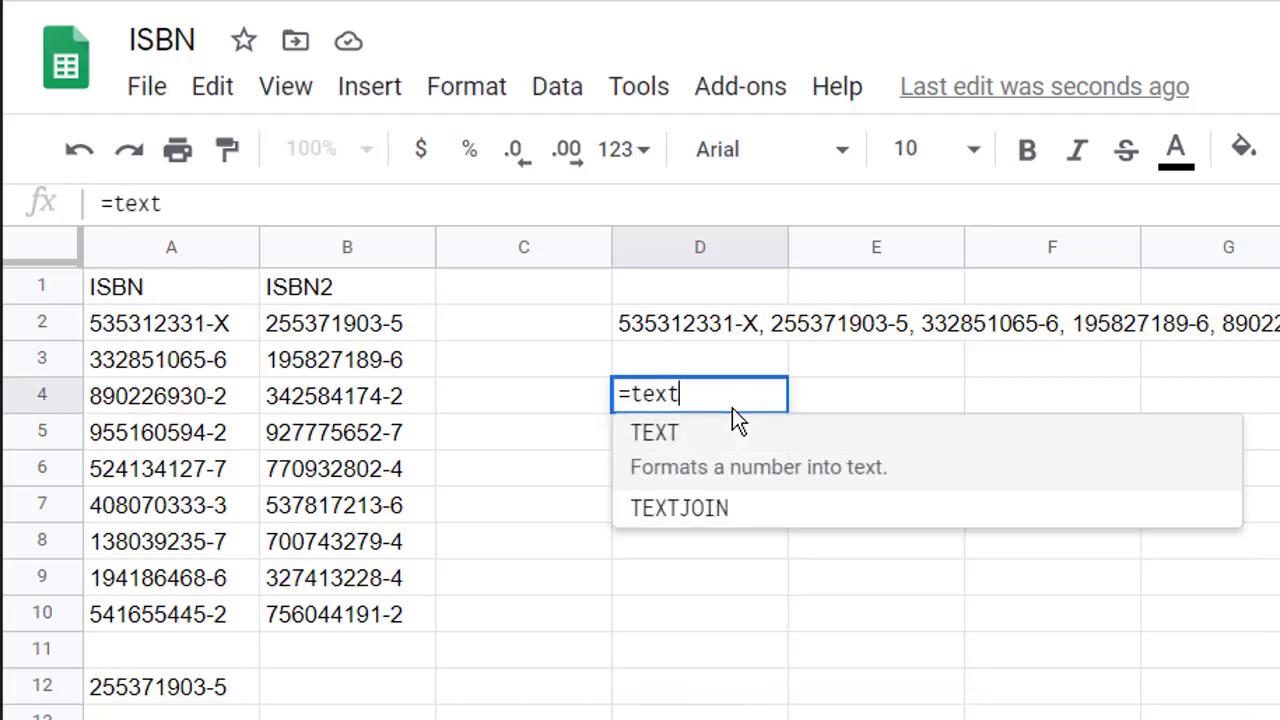
text(j)
key(Tab)
text(")
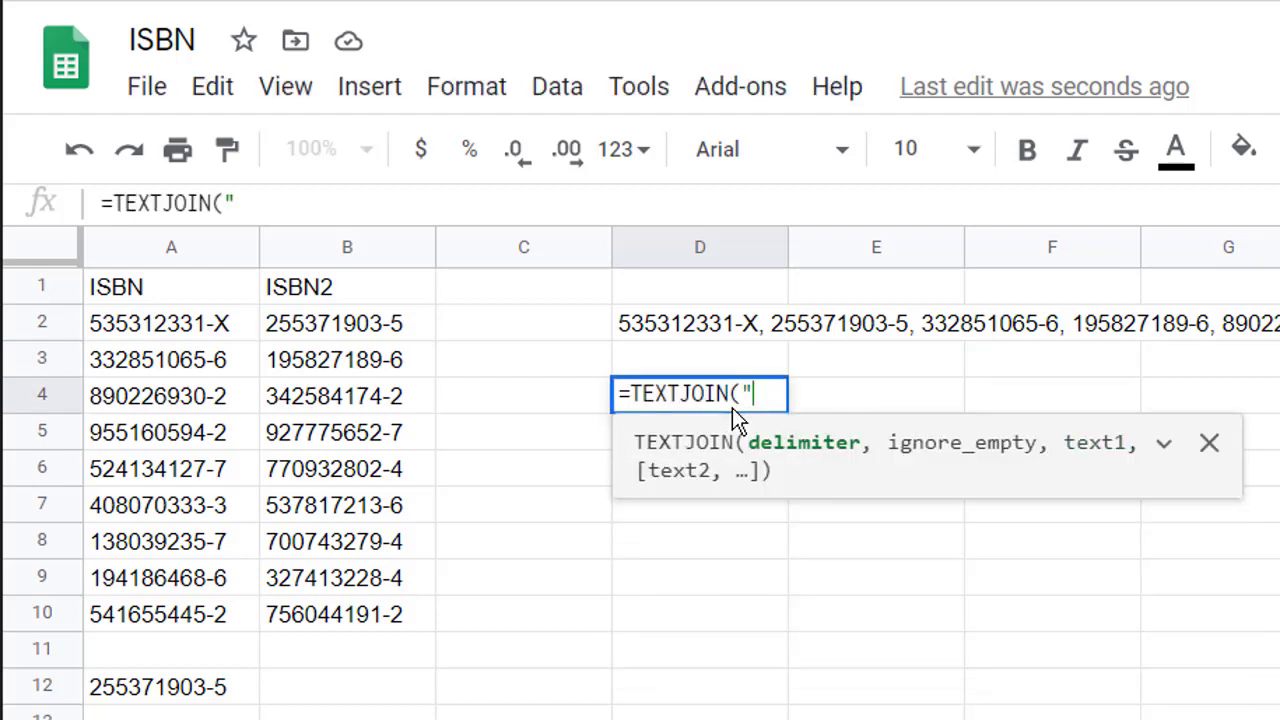
text(, ",)
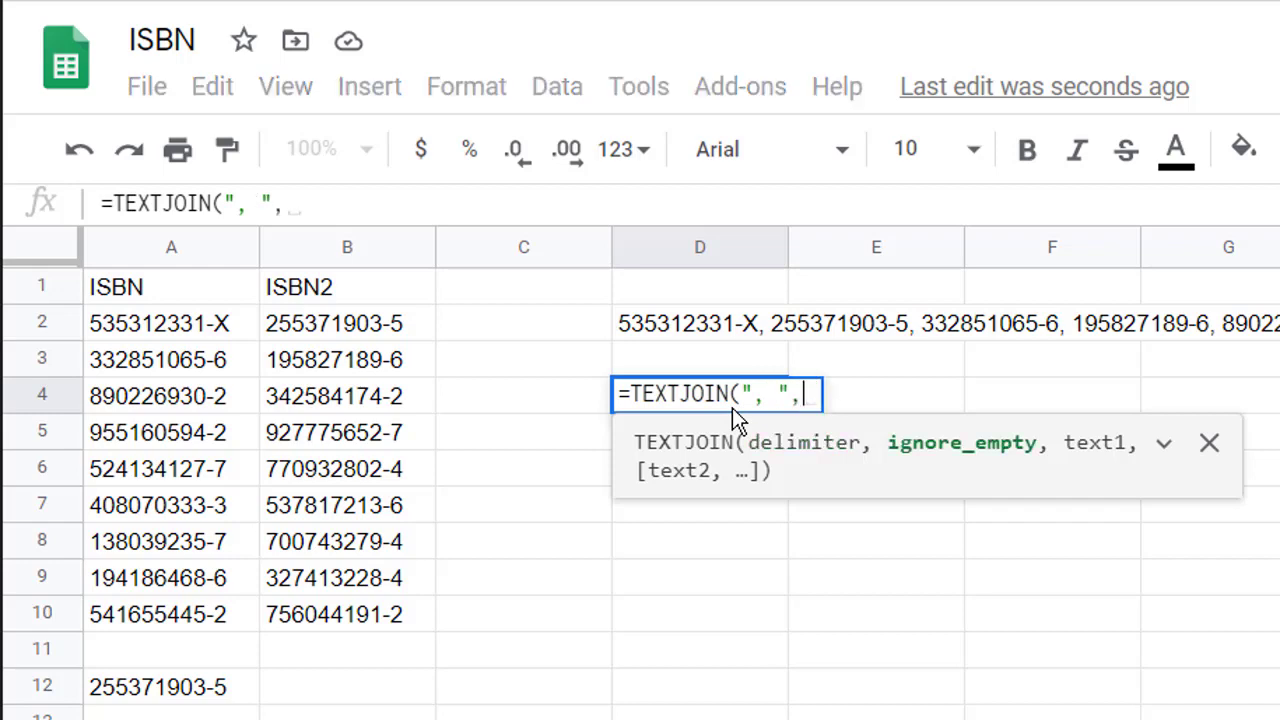
text(true,)
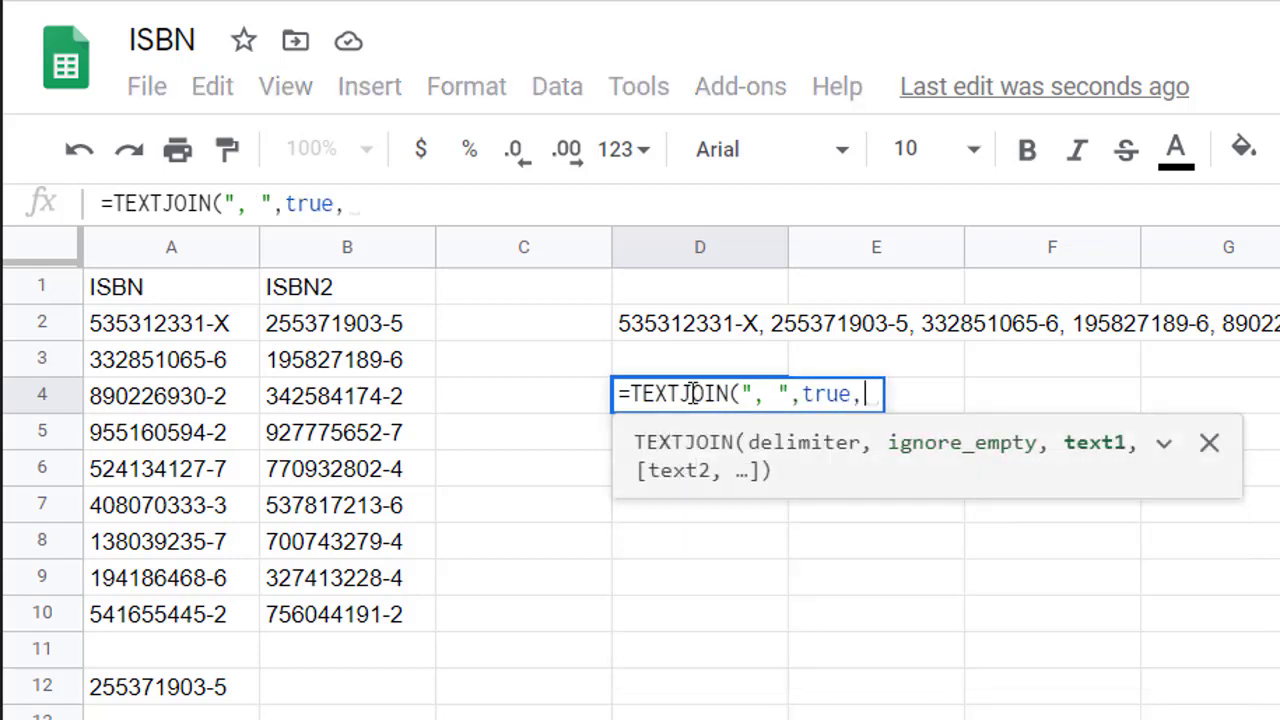
drag(197, 333, 193, 619)
text(,)
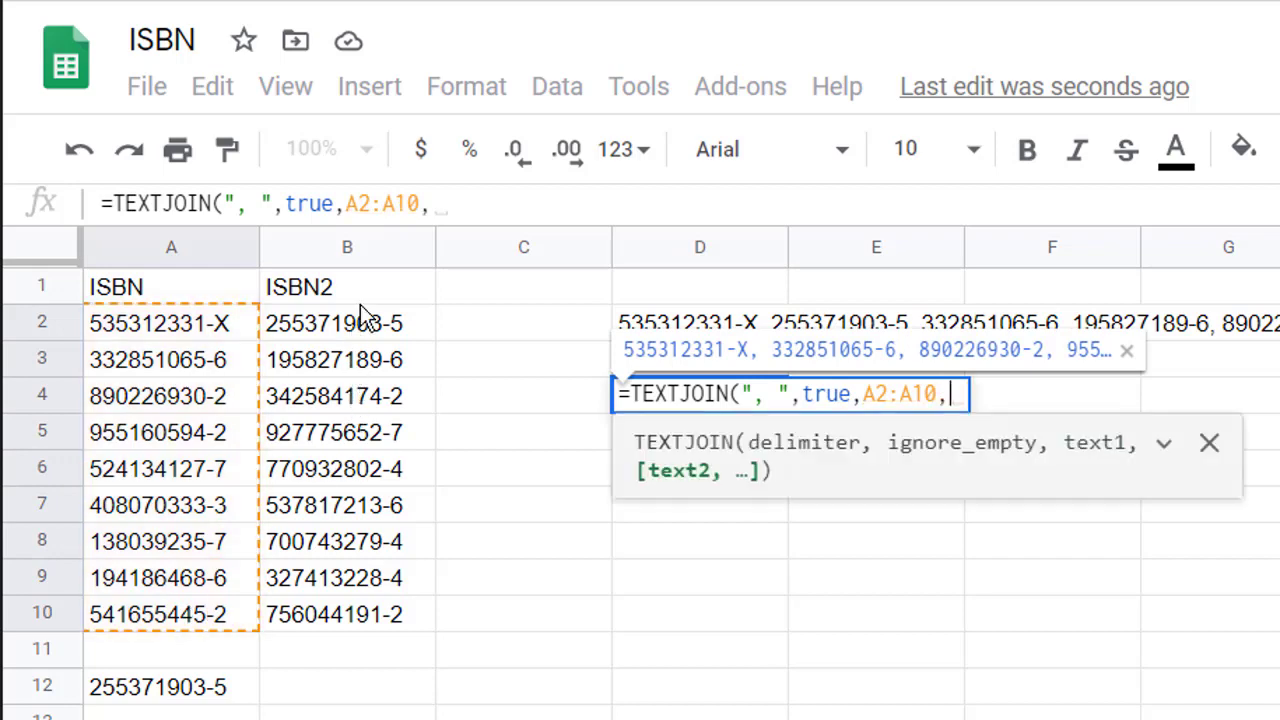
drag(360, 330, 345, 612)
key(Return)
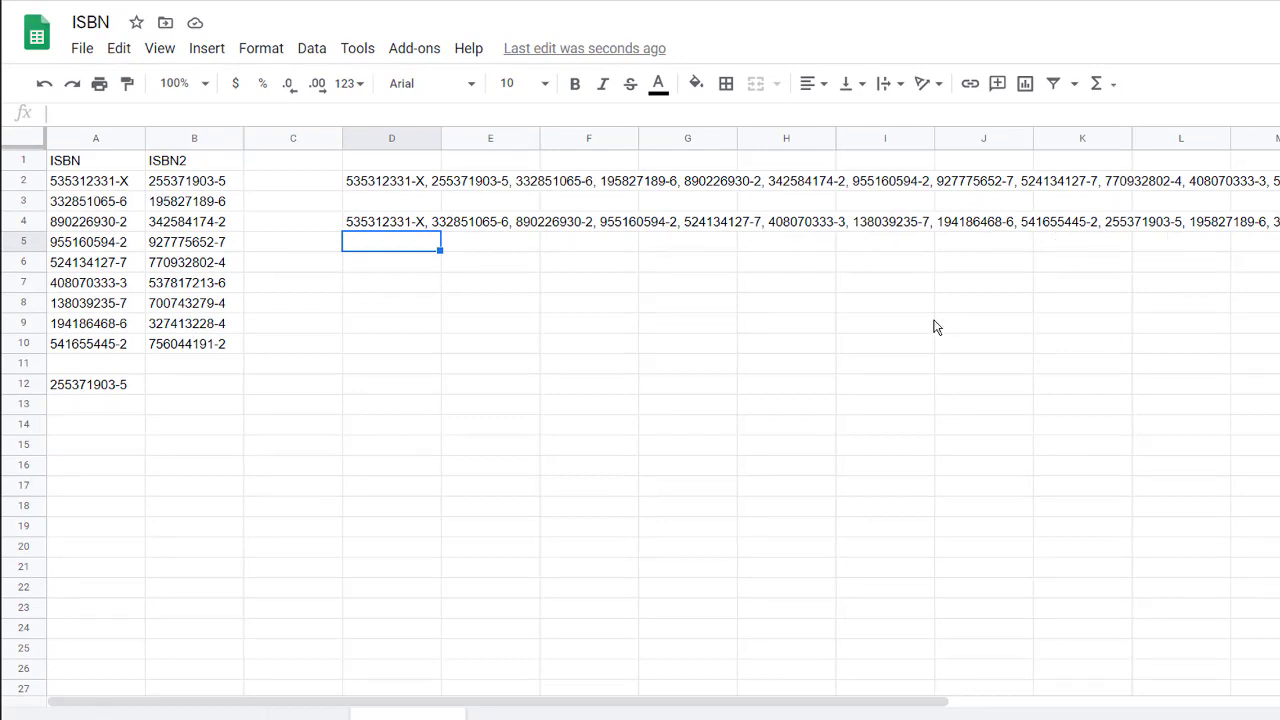
Enter =TEXTJOIN(", ",true,A2:B12) in D7, merging both columns and skipping the empty row
click(418, 282)
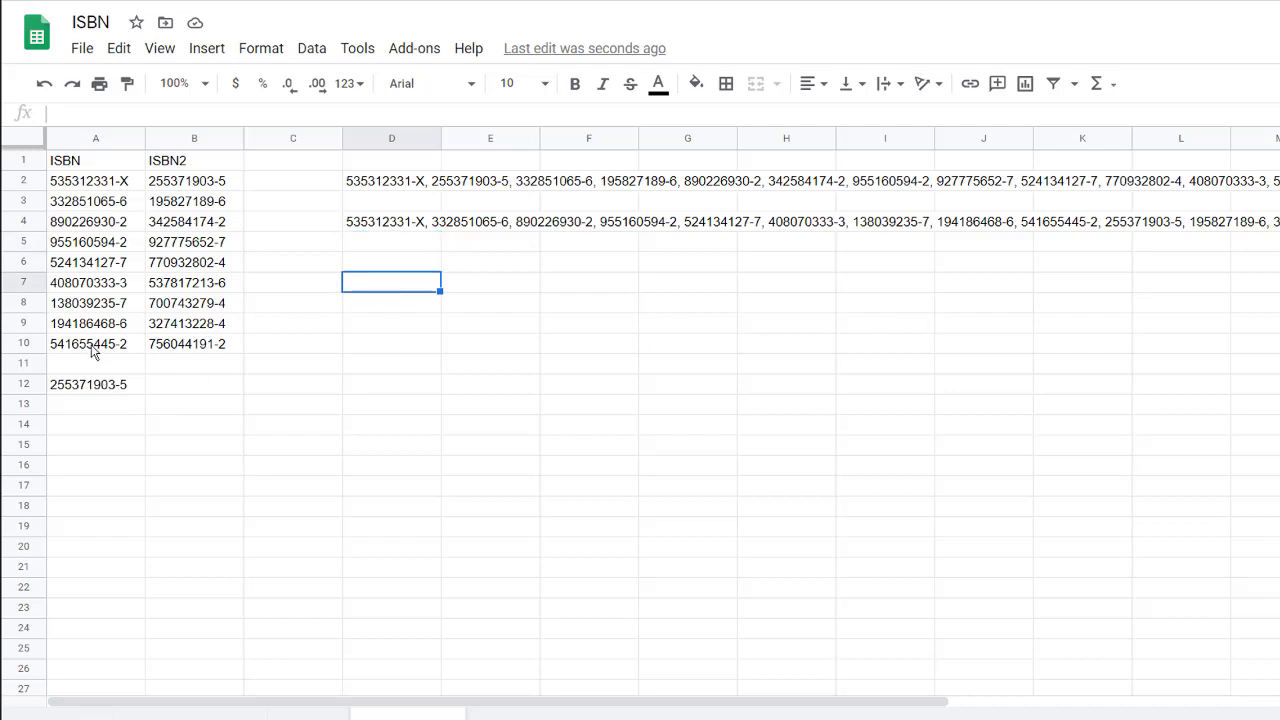
text(=text)
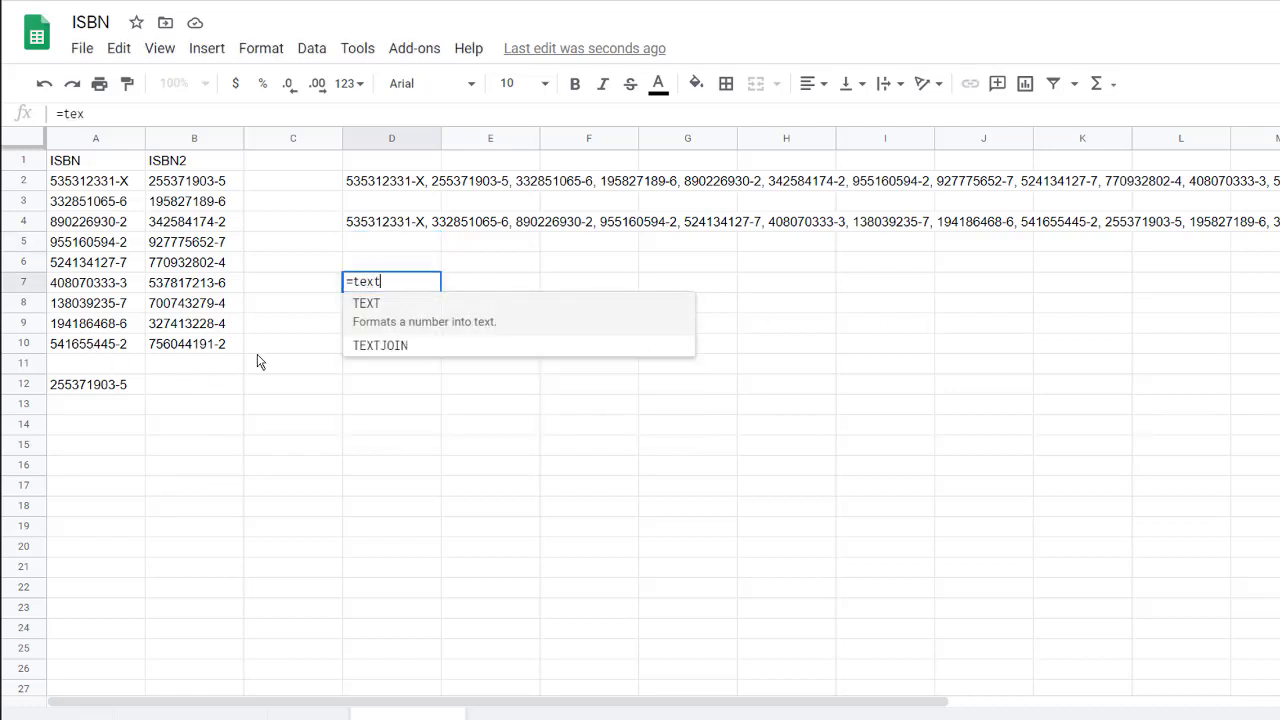
key(Tab)
key(BackSpace)
text(jo)
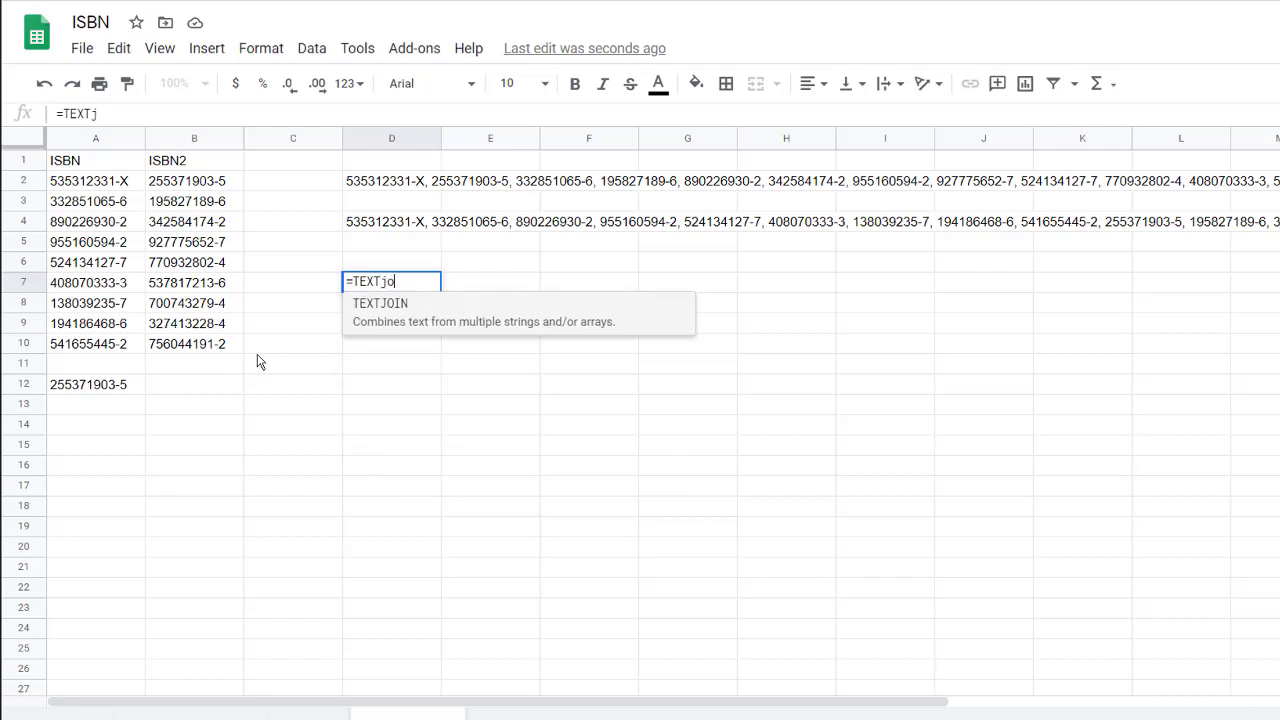
key(Tab)
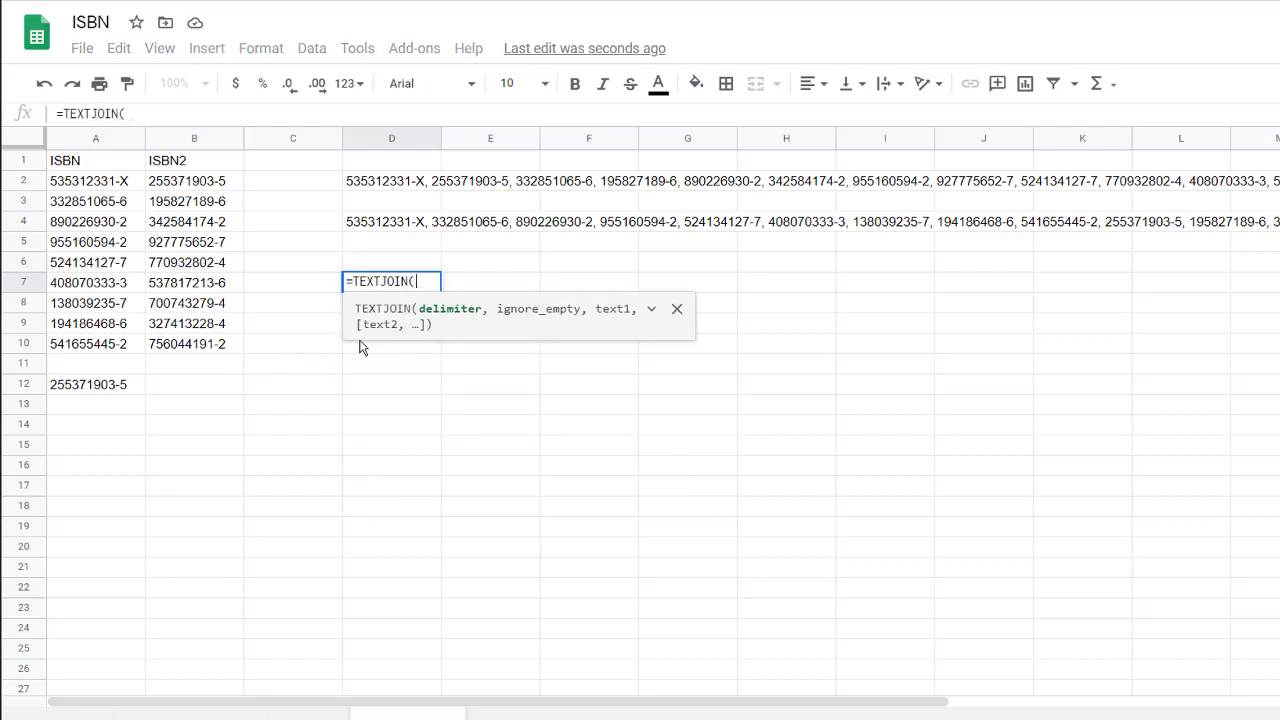
text(")
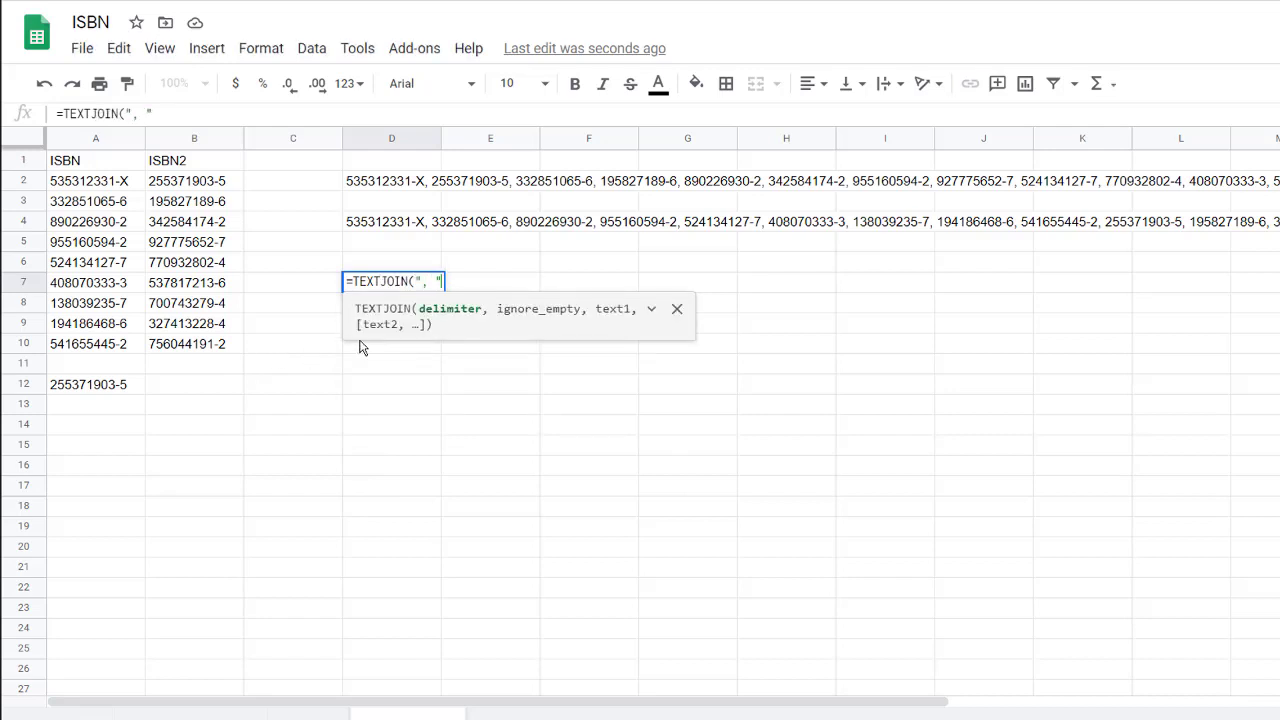
text(, ",)
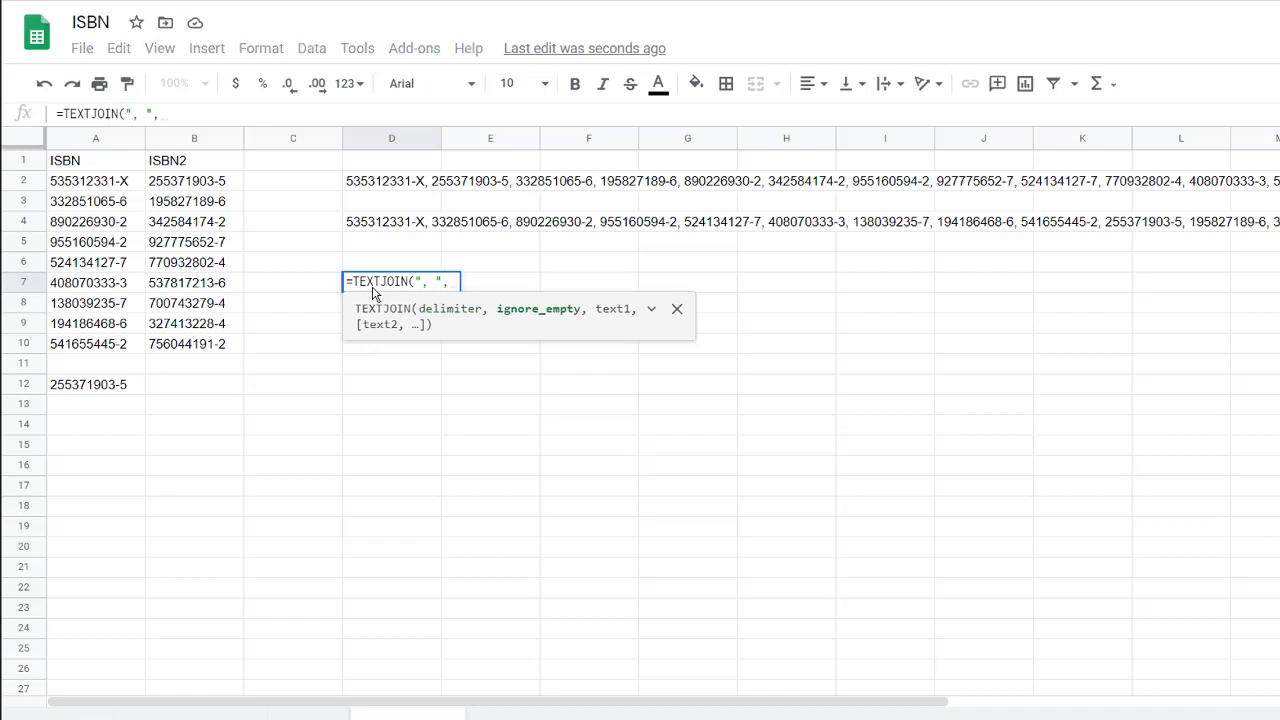
text(true,)
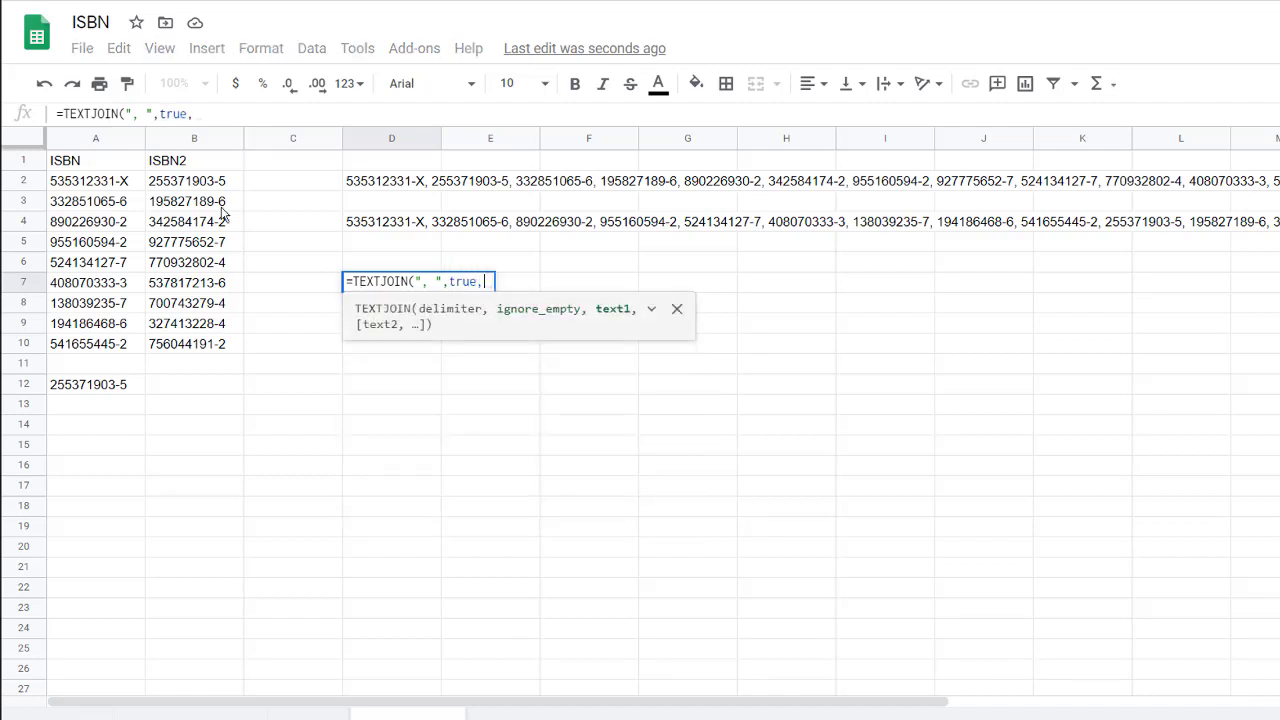
mouse_move(90, 188)
mouse_down()
mouse_move(190, 203)
mouse_move(192, 390)
mouse_up()
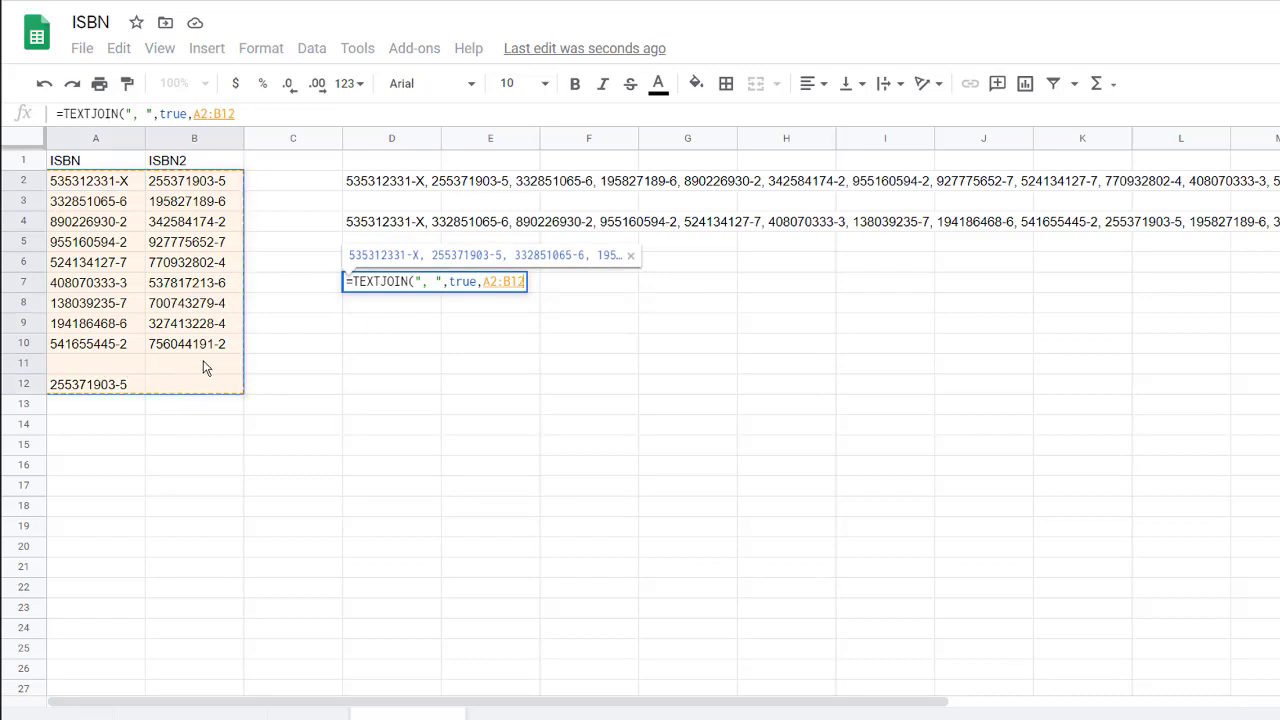
key(Return)
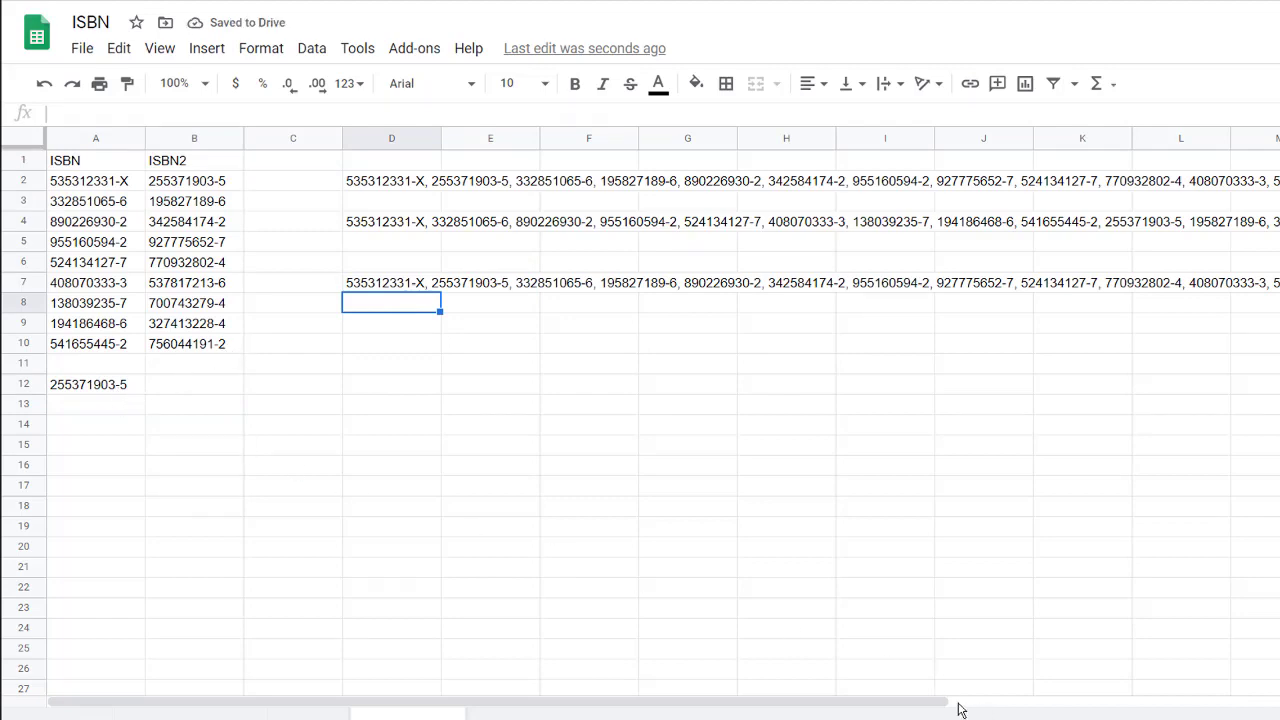
drag(960, 703, 1278, 703)
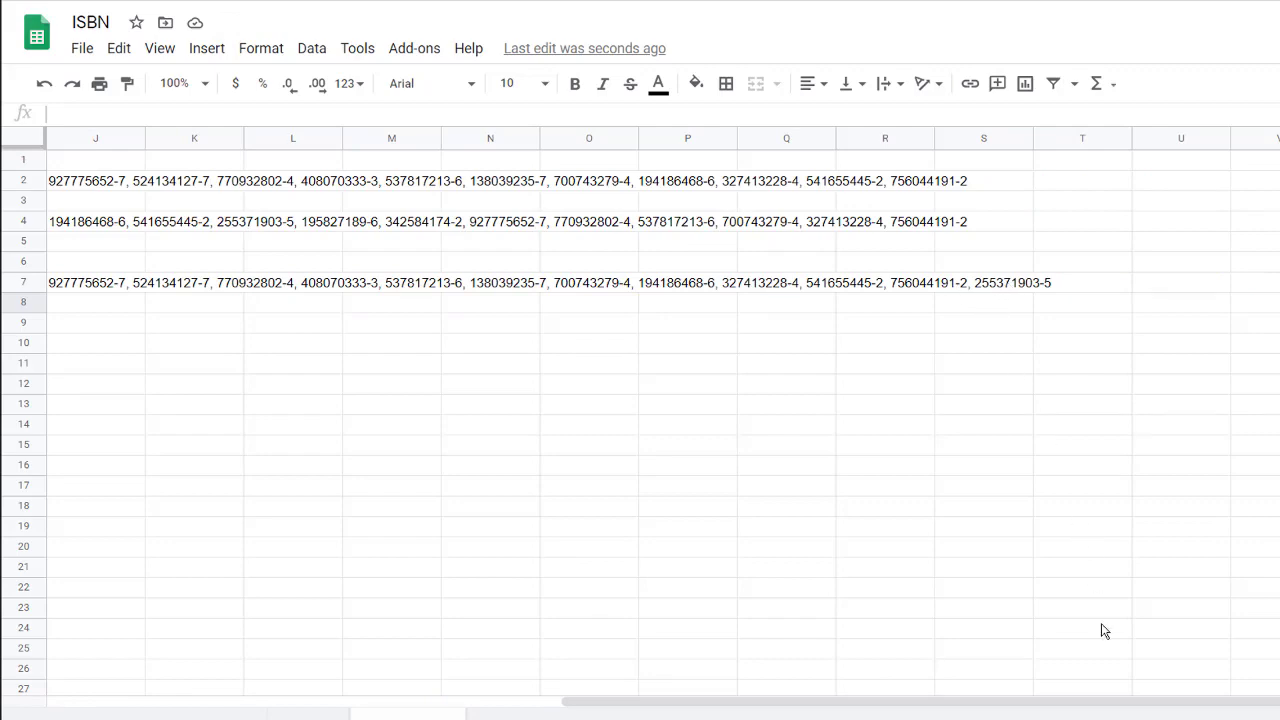
drag(1057, 710, 543, 710)
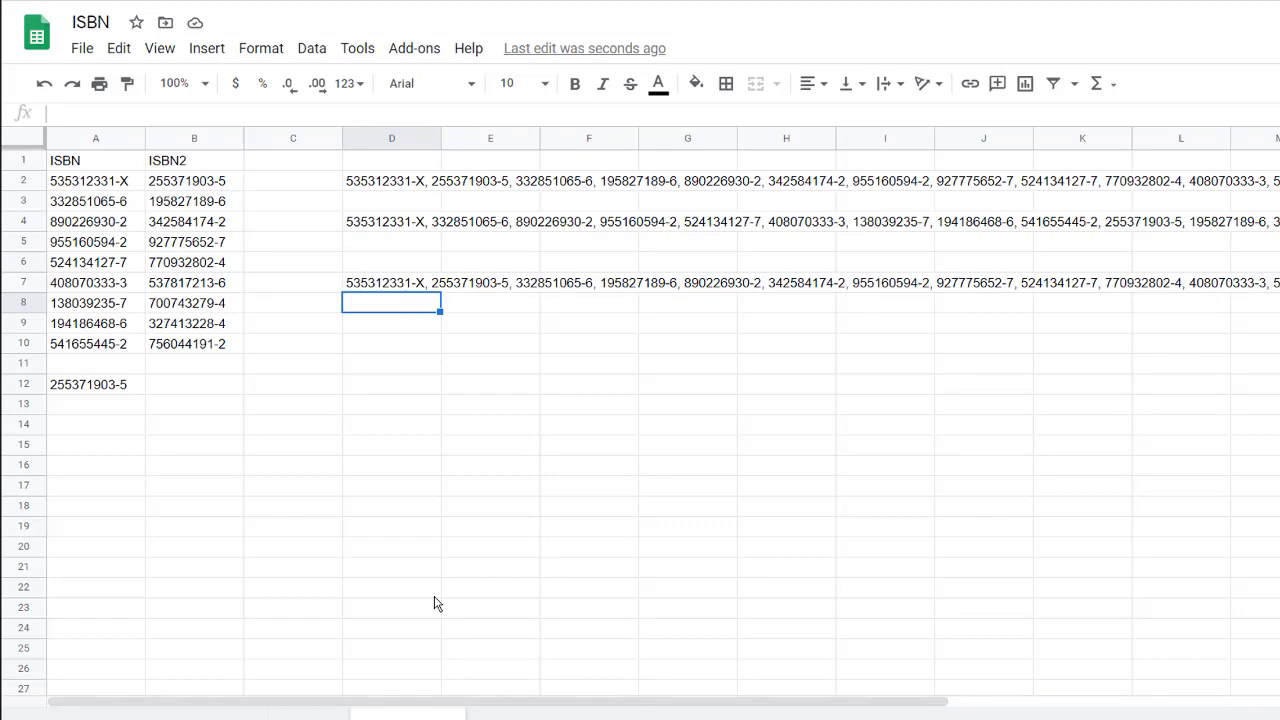
click(385, 283)
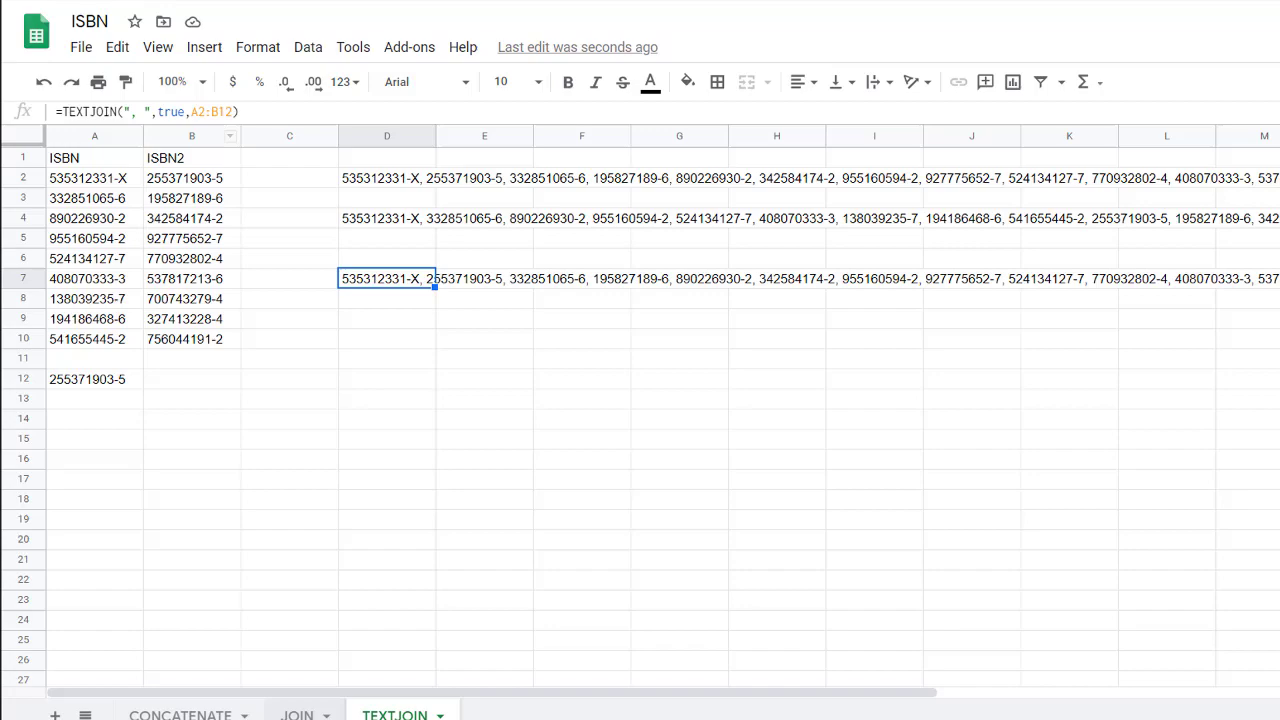
click(297, 714)
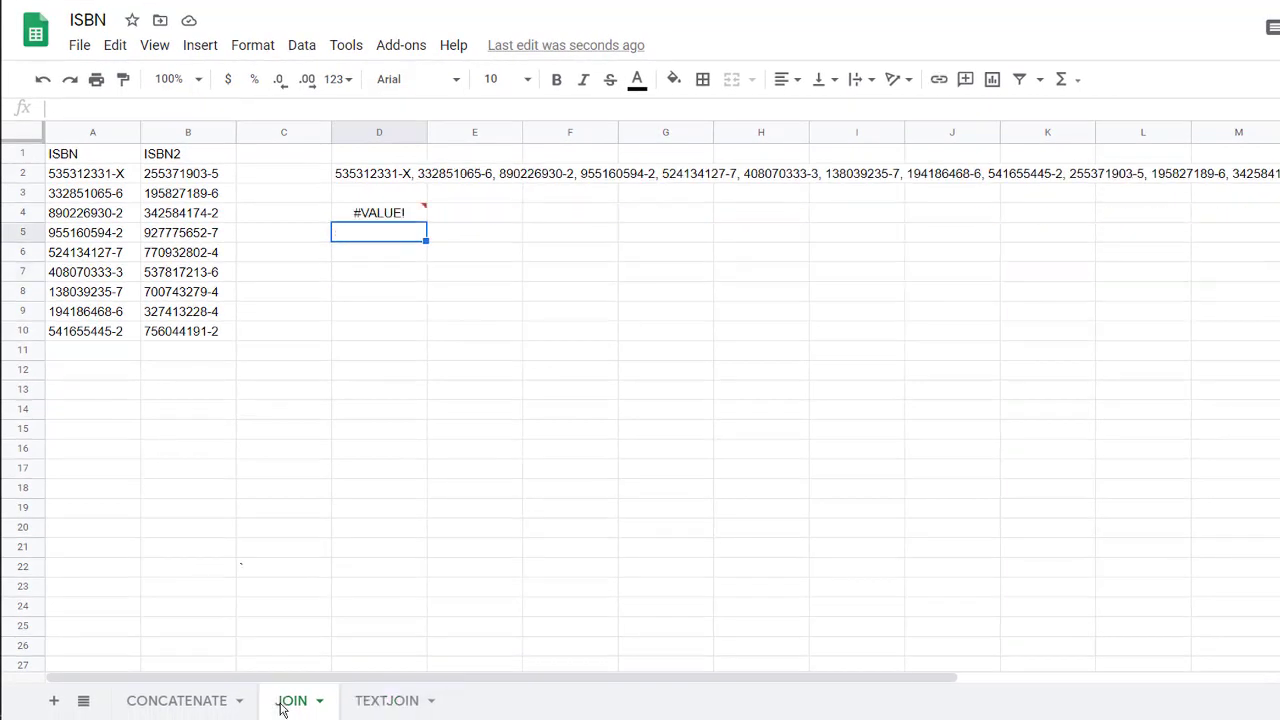
click(381, 178)
click(369, 704)
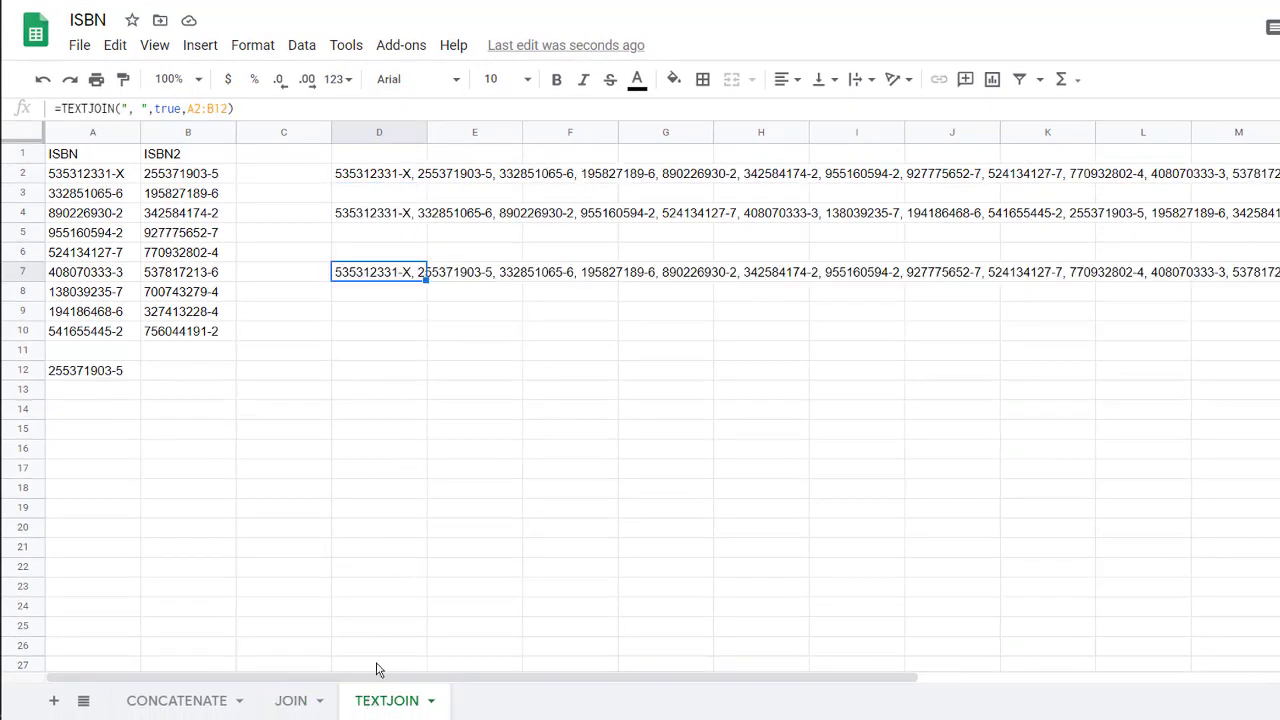